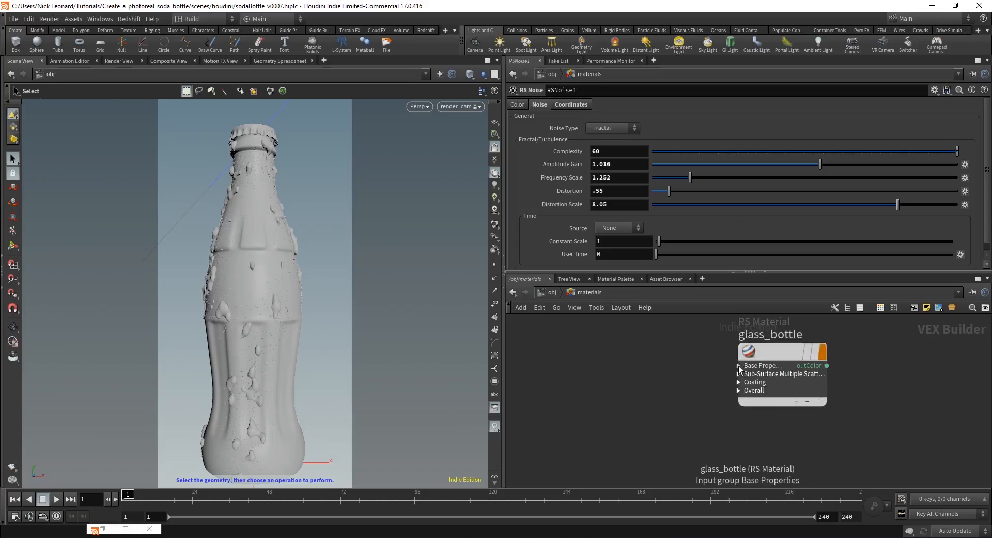
# Expand the Base Properties inputs of the glass_bottle material and add an RS Texture node beside it.
pyautogui.click(745, 366)
pyautogui.scroll(-1, 689, 382)
pyautogui.moveTo(638, 412); pyautogui.dragTo(684, 381, button='middle')
pyautogui.scroll(-1, 695, 387)
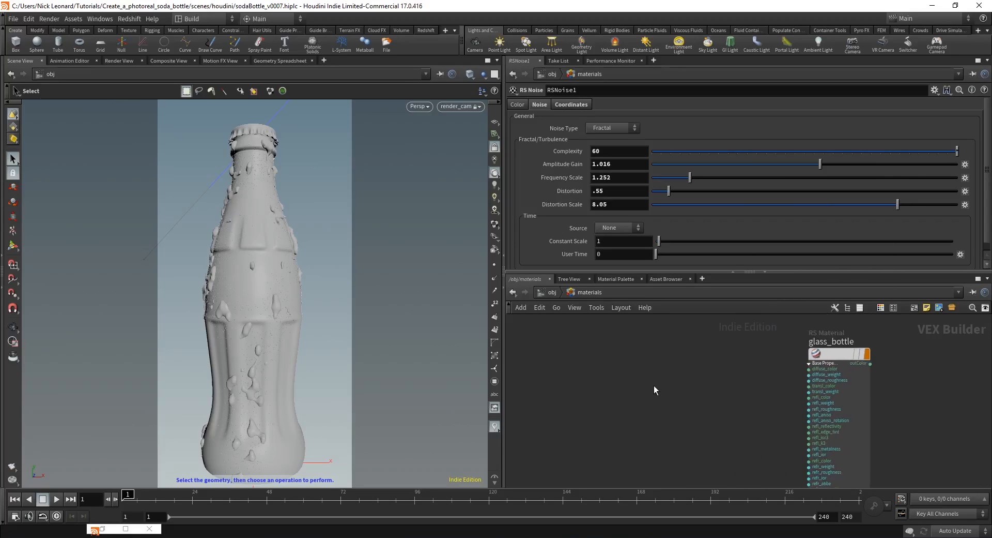
pyautogui.press('Tab')
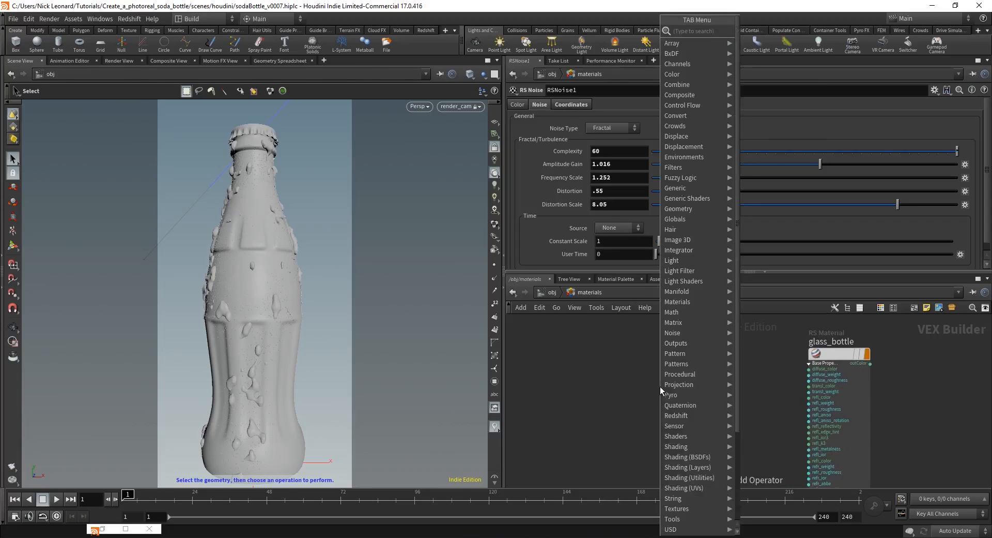
pyautogui.write('rstextur')
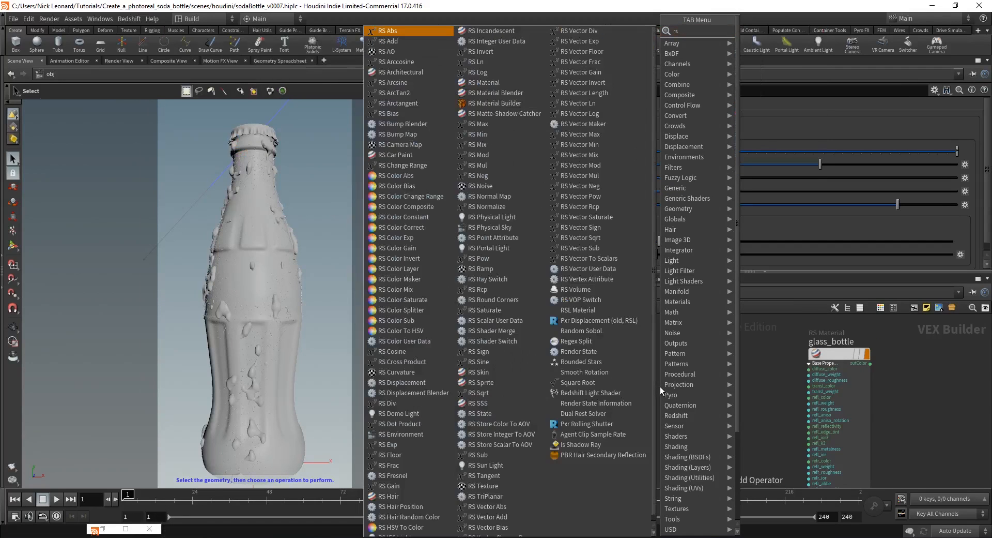
pyautogui.press('Return')
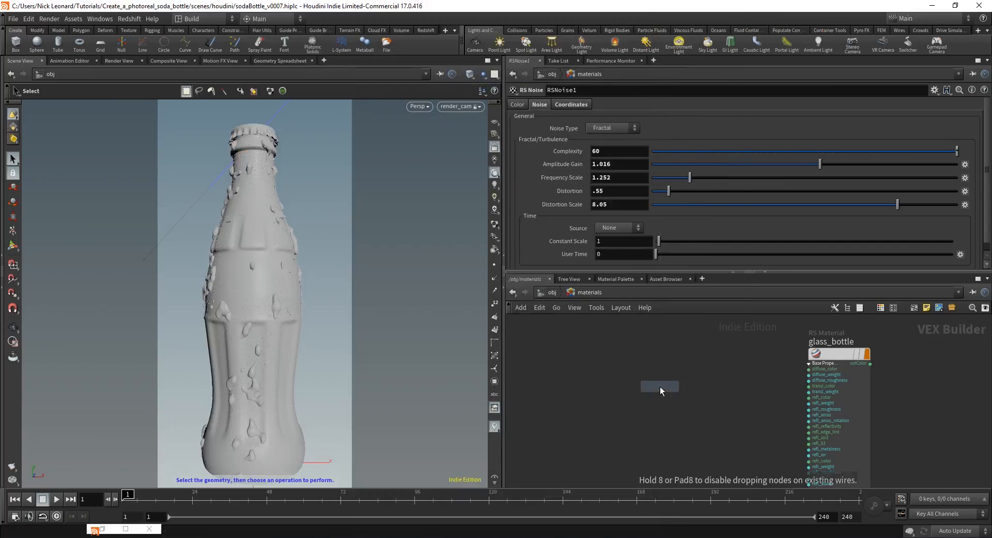
pyautogui.click(637, 379)
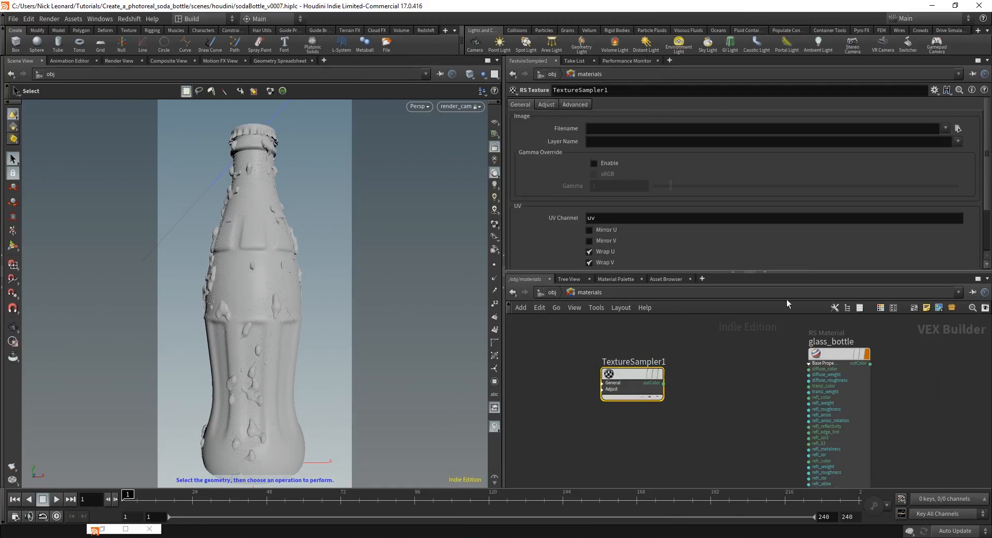
# Load $JOB/sourceimages/condensation/example/condensation_rough_example.exr as the texture node's image file.
pyautogui.click(958, 127)
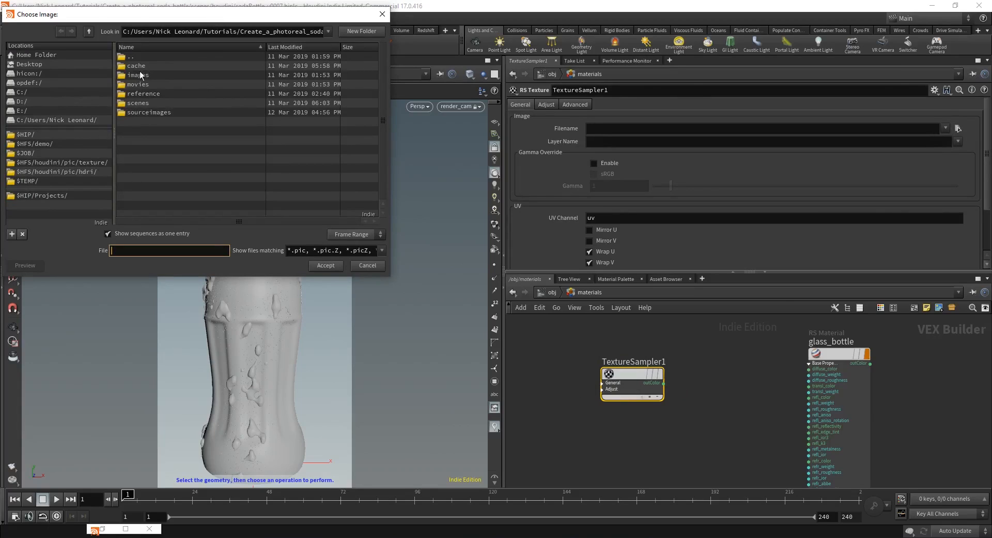
pyautogui.click(37, 153)
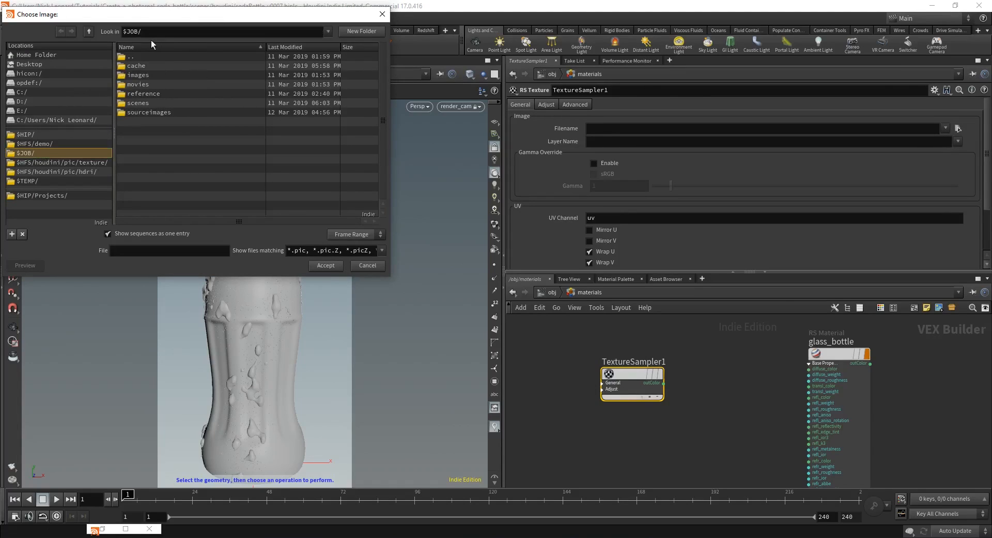
pyautogui.moveTo(189, 17); pyautogui.dragTo(212, 34)
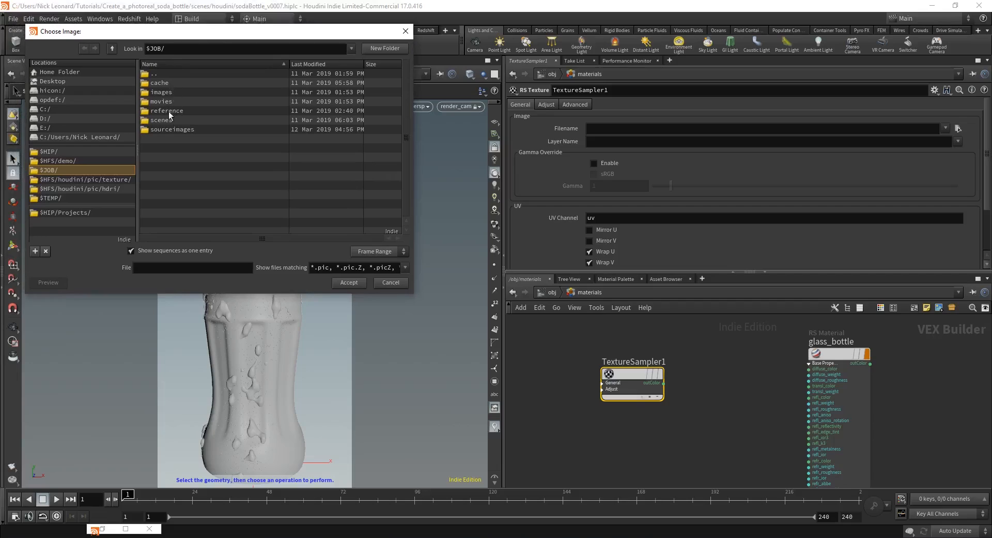
pyautogui.doubleClick(177, 129)
pyautogui.doubleClick(181, 91)
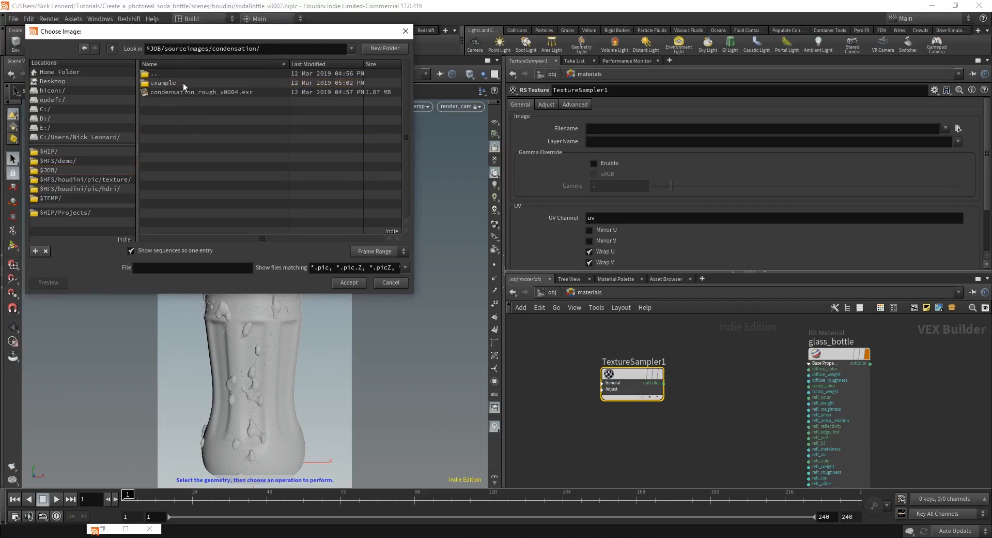
pyautogui.doubleClick(171, 81)
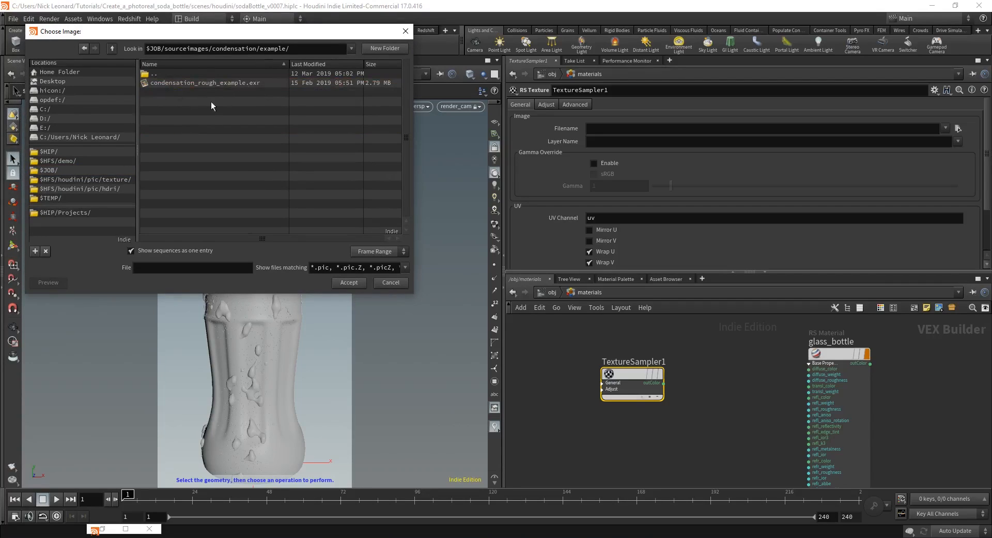
pyautogui.click(254, 83)
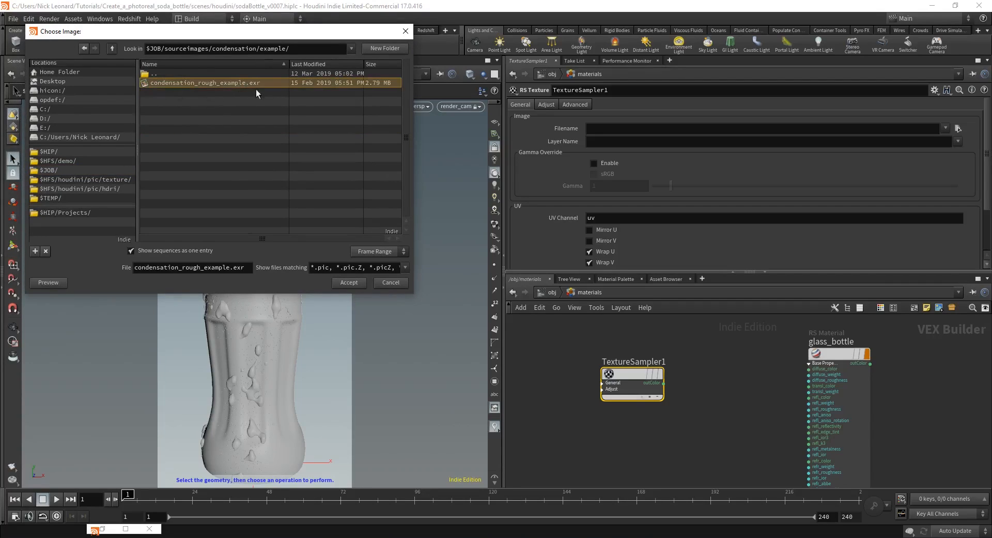
pyautogui.click(356, 285)
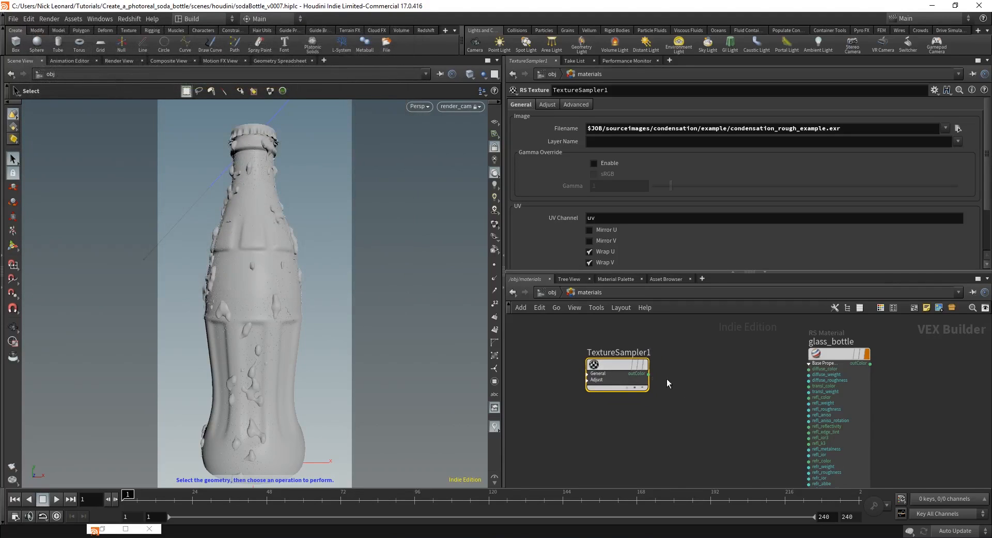
# Connect the texture's outColor to the refl_roughness input of the glass_bottle material.
pyautogui.scroll(2, 696, 373)
pyautogui.moveTo(688, 373); pyautogui.dragTo(672, 377, button='middle')
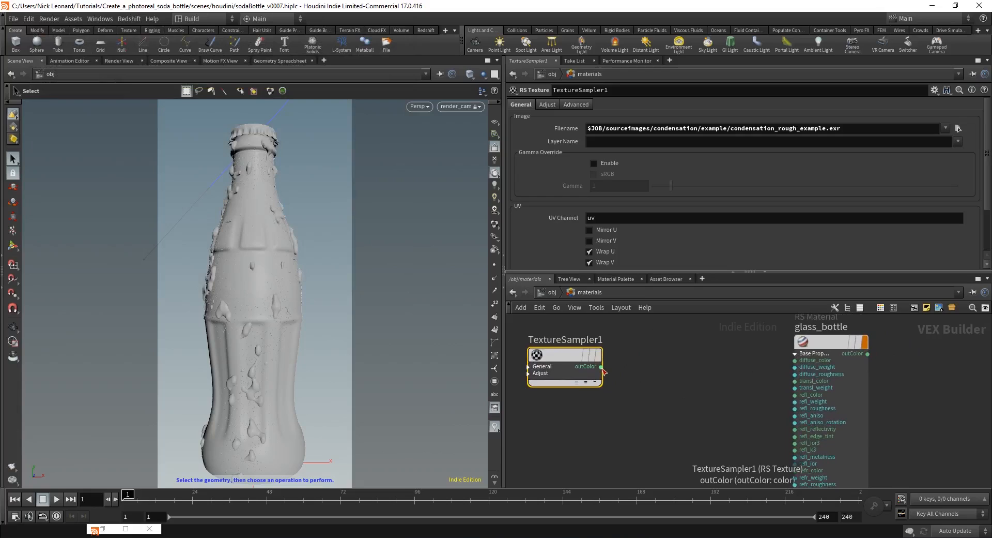
pyautogui.moveTo(602, 367); pyautogui.dragTo(793, 409)
pyautogui.moveTo(728, 412); pyautogui.dragTo(664, 415, button='middle')
# Examine the reflection and refraction parameters of the glass_bottle material, including the Link to Reflection option.
pyautogui.click(764, 347)
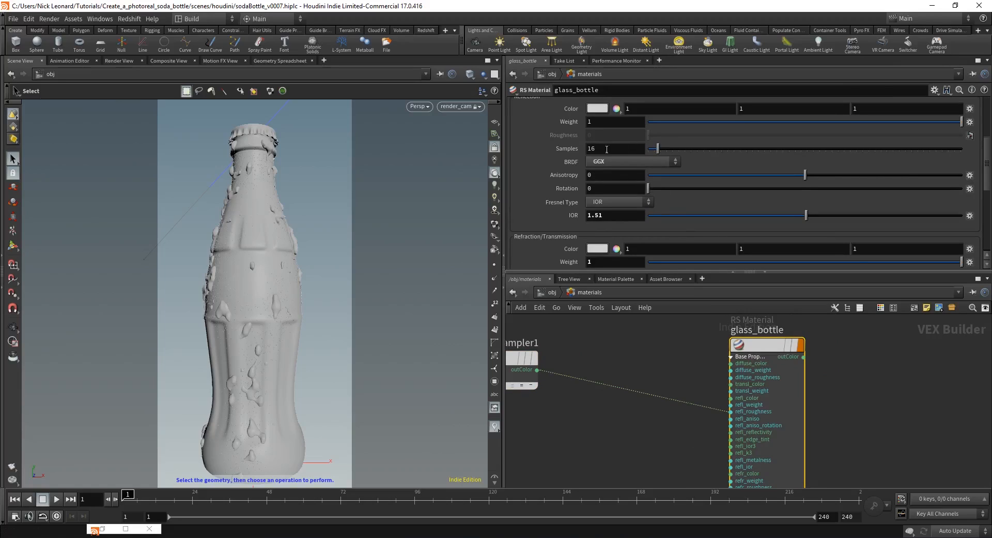
pyautogui.scroll(-5, 627, 164)
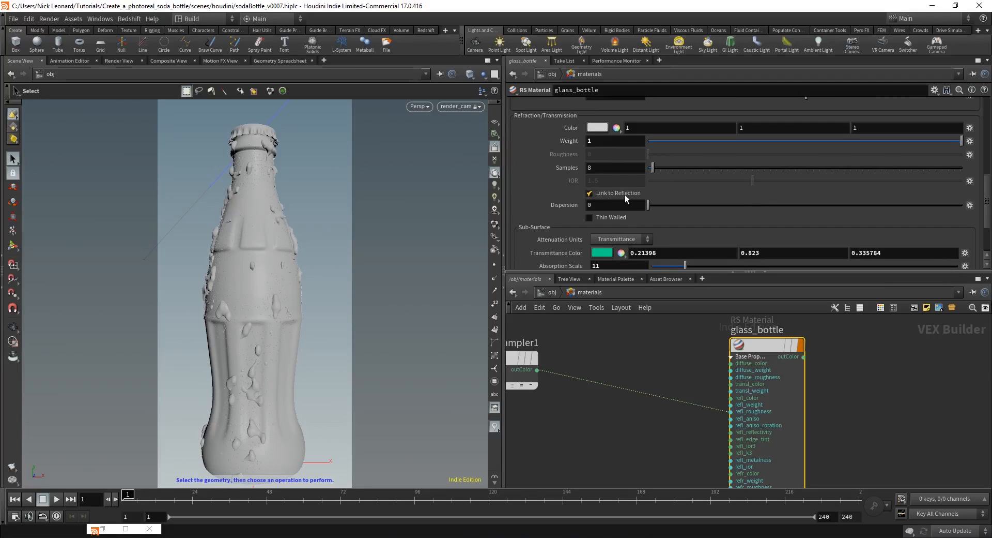
pyautogui.scroll(5, 625, 198)
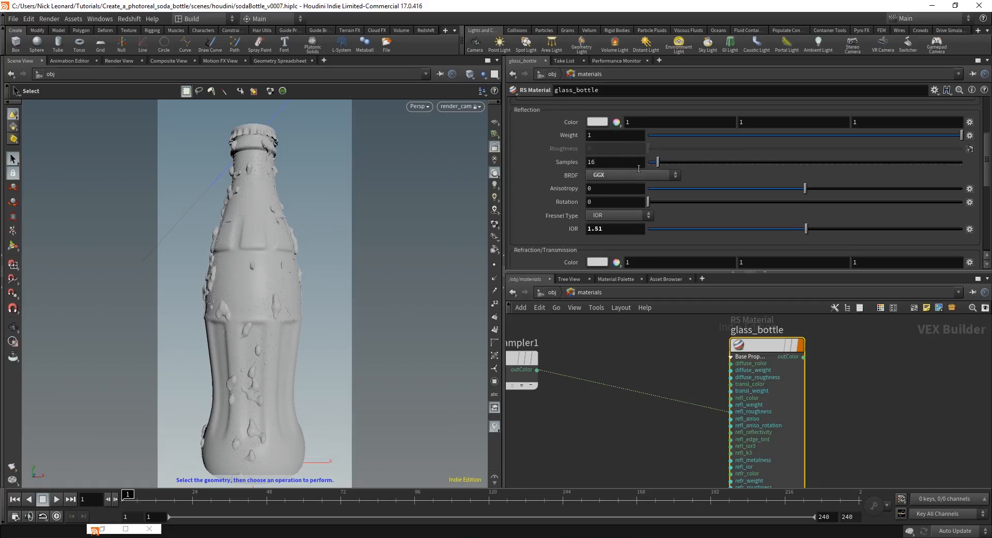
pyautogui.scroll(-5, 613, 152)
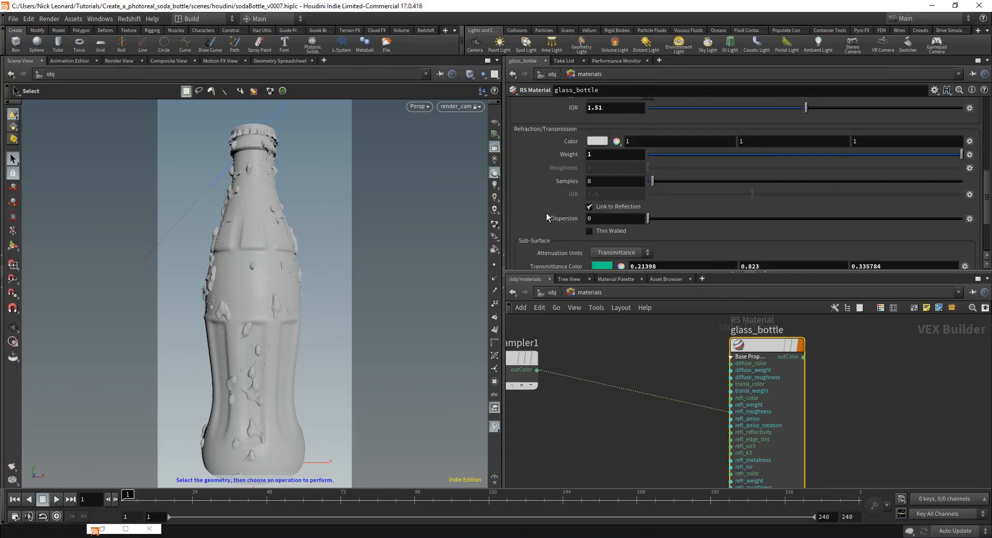
pyautogui.scroll(5, 615, 205)
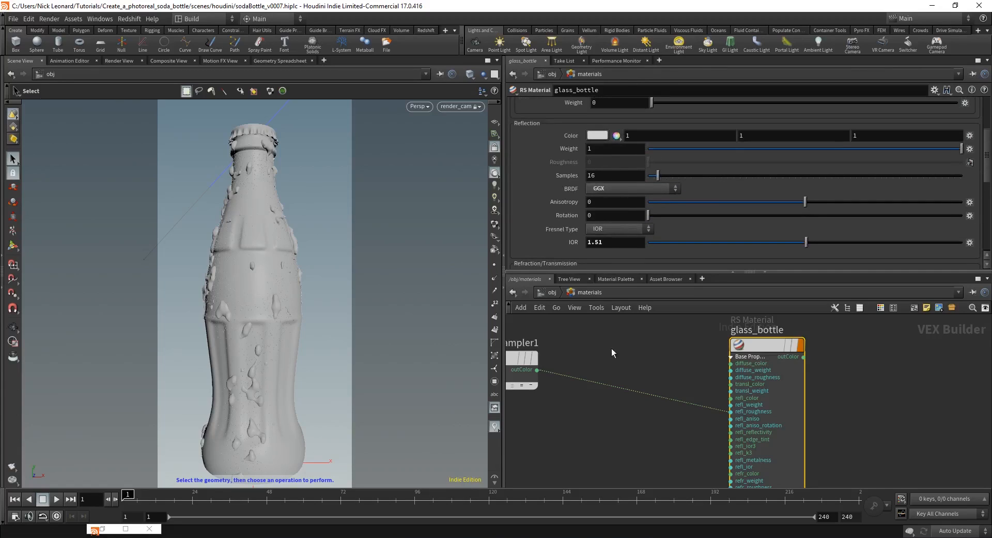
pyautogui.scroll(-2, 612, 346)
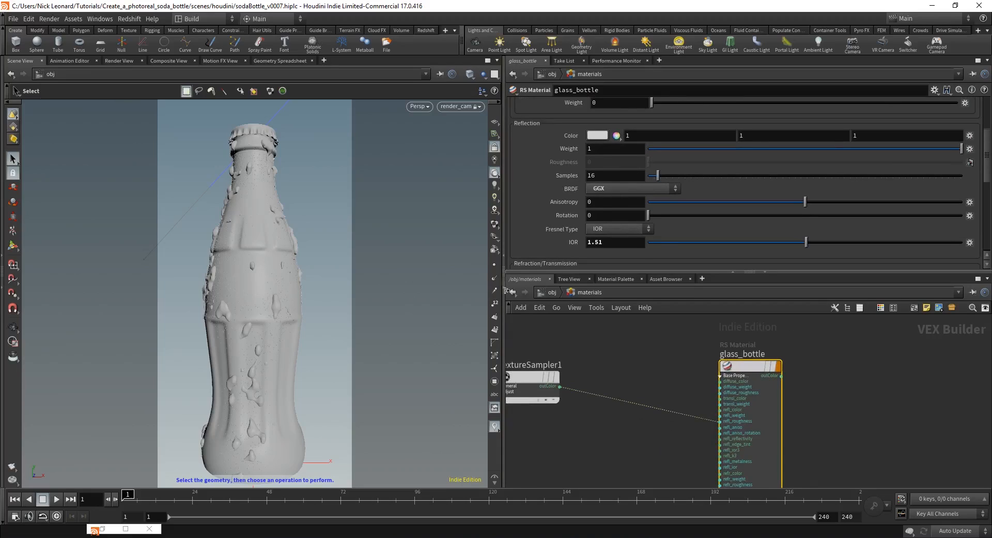
# Return to the object level and hide the liquid, cap, text, bubbles and both droplet objects, leaving only the bottle displayed.
pyautogui.click(549, 296)
pyautogui.scroll(-4, 614, 376)
pyautogui.moveTo(629, 360); pyautogui.dragTo(633, 416, button='middle')
pyautogui.scroll(2, 635, 408)
pyautogui.moveTo(635, 332); pyautogui.dragTo(826, 401)
pyautogui.click(809, 360)
pyautogui.scroll(2, 653, 408)
pyautogui.moveTo(645, 419); pyautogui.dragTo(716, 420, button='middle')
pyautogui.moveTo(665, 435); pyautogui.dragTo(612, 367)
pyautogui.click(637, 376)
pyautogui.click(550, 370)
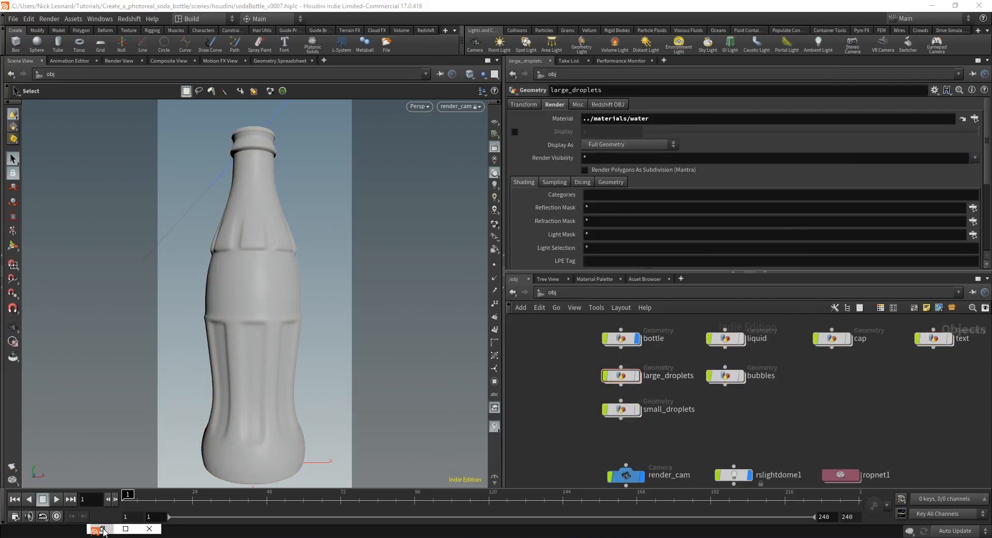
# Restore the Redshift Render View and start an interactive render of the bottle through render_cam.
pyautogui.click(102, 528)
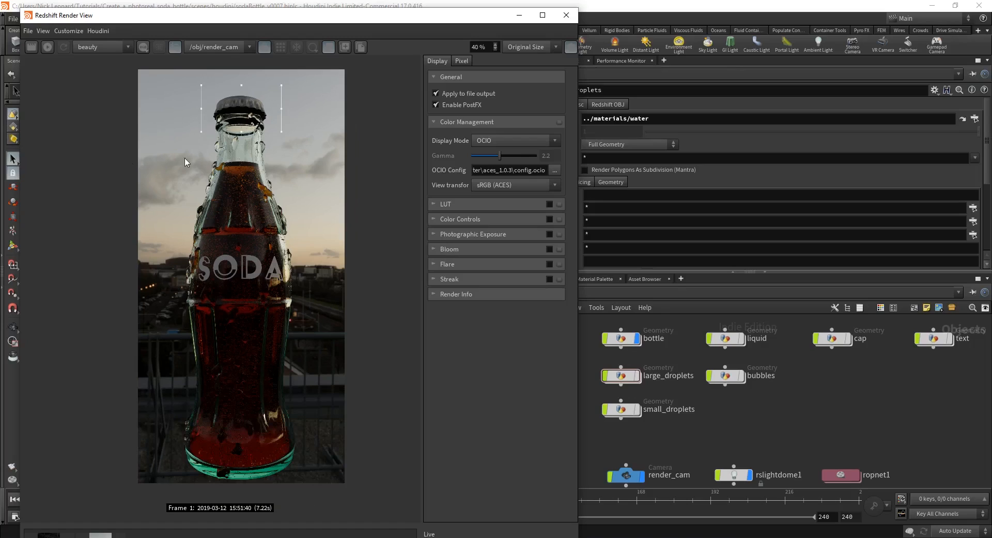
pyautogui.scroll(-1, 186, 162)
pyautogui.click(145, 103)
pyautogui.click(50, 47)
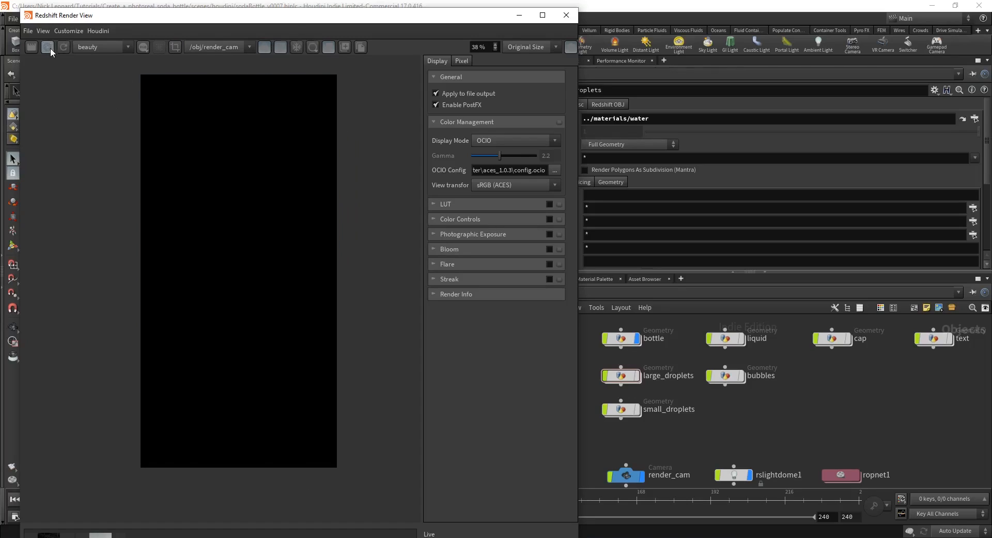
pyautogui.moveTo(393, 23); pyautogui.dragTo(373, 20)
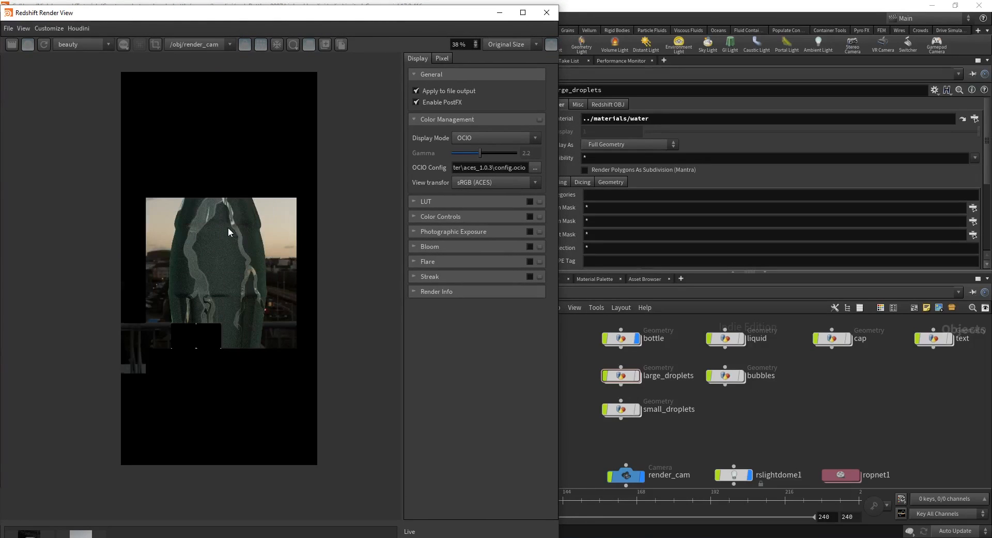
# Examine the condensation roughness on the rendered bottle from the neck down to the base.
pyautogui.scroll(4, 231, 325)
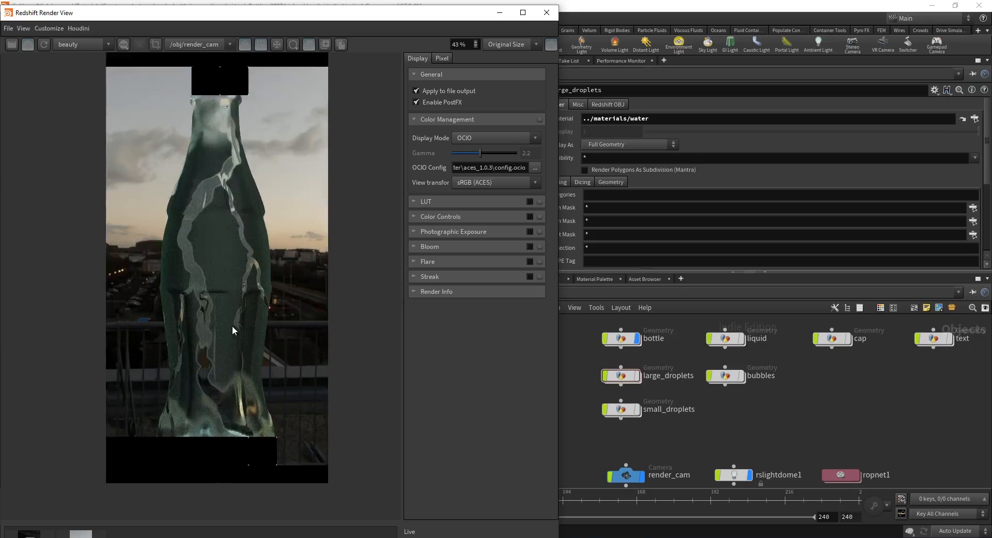
pyautogui.scroll(2, 234, 296)
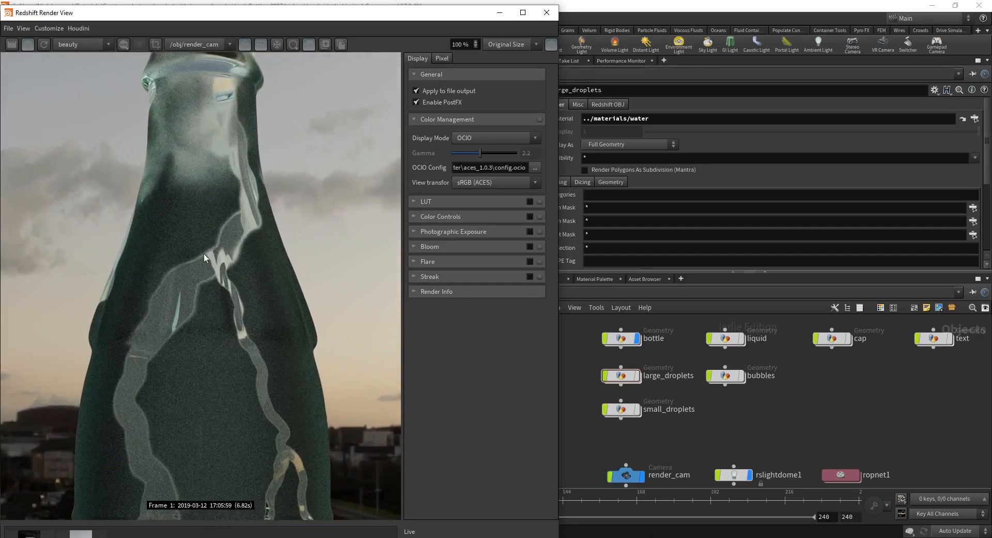
pyautogui.moveTo(153, 384); pyautogui.dragTo(224, 262, button='middle')
pyautogui.moveTo(216, 215); pyautogui.dragTo(220, 350, button='middle')
pyautogui.scroll(-1, 220, 242)
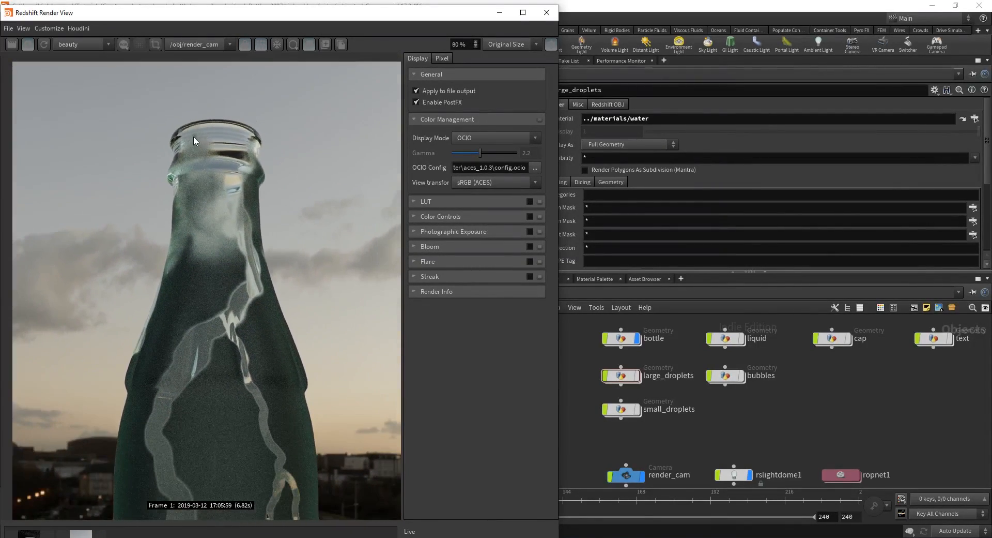
pyautogui.moveTo(245, 316); pyautogui.dragTo(216, 190, button='middle')
pyautogui.scroll(-3, 222, 222)
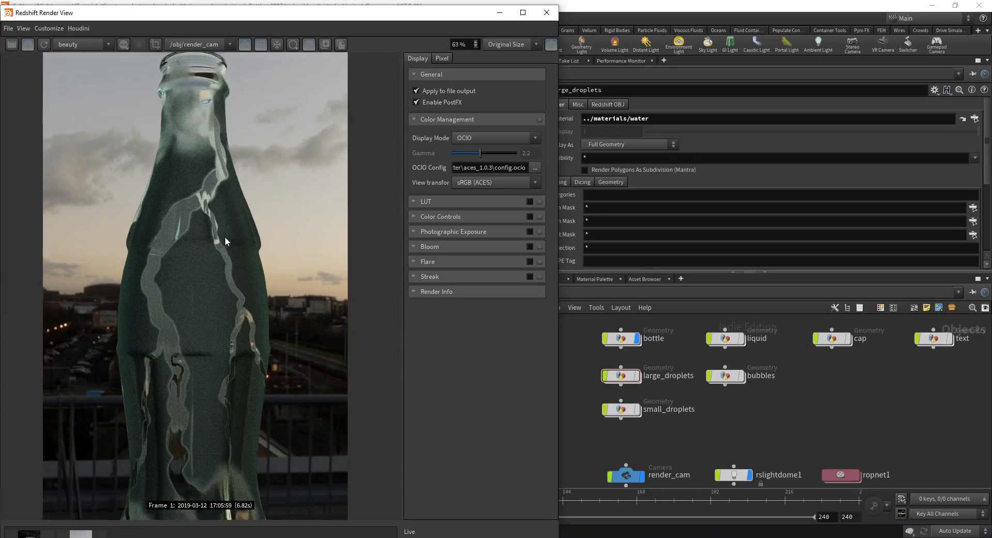
pyautogui.moveTo(243, 321); pyautogui.dragTo(262, 272, button='middle')
pyautogui.scroll(-1, 259, 259)
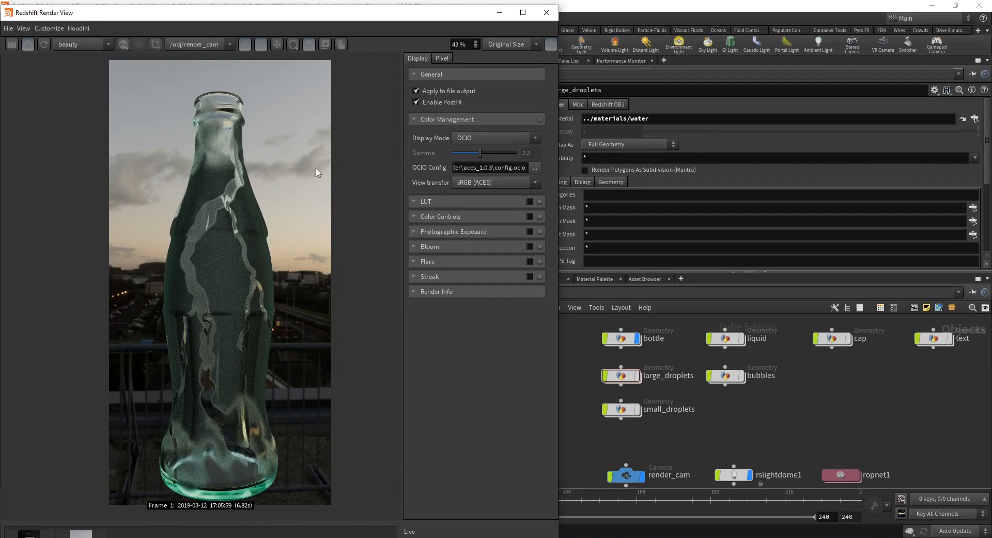
# Insert an RS Change Range node between TextureSampler1 and the refl_roughness input of glass_bottle in the materials network.
pyautogui.moveTo(761, 439); pyautogui.dragTo(861, 321, button='middle')
pyautogui.click(689, 451)
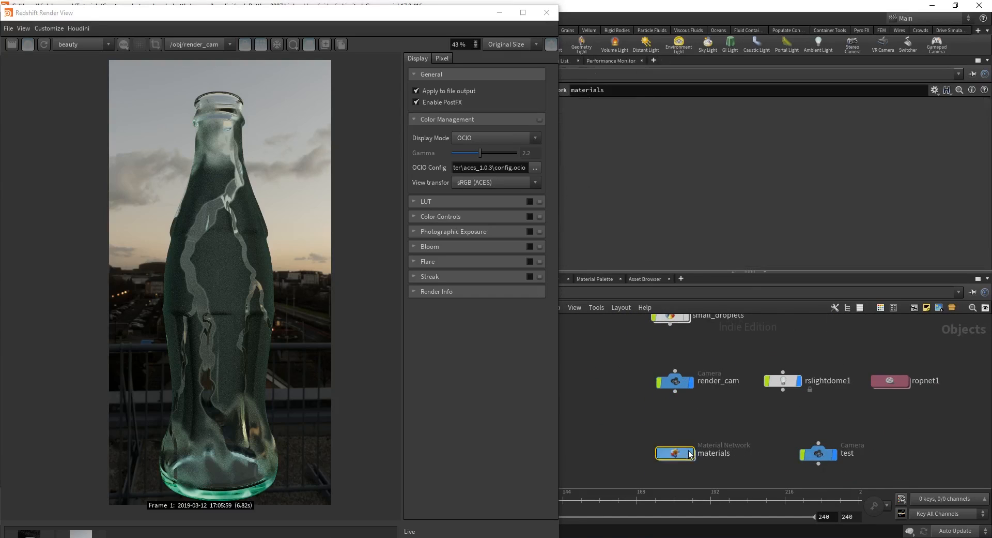
pyautogui.doubleClick(689, 453)
pyautogui.press('Tab')
pyautogui.write('rs')
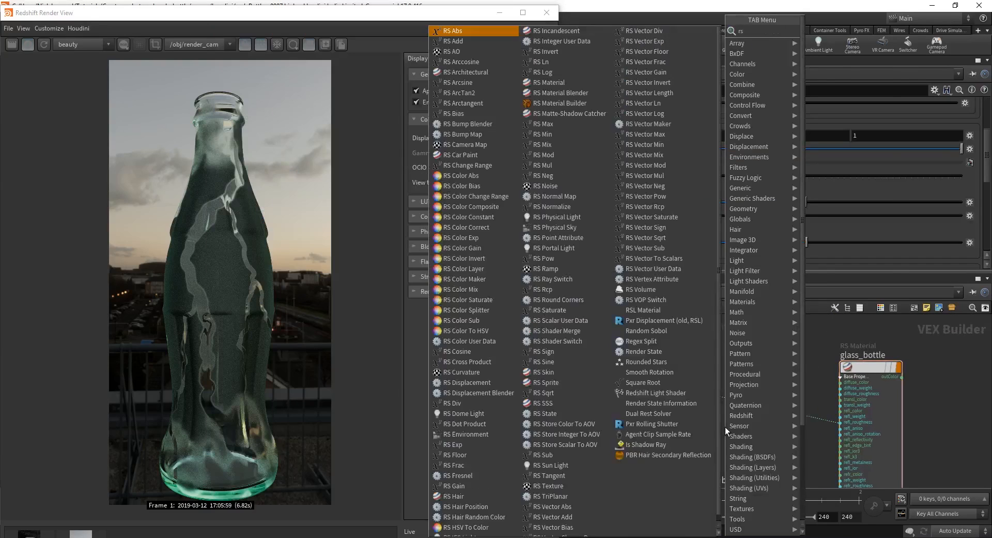
pyautogui.write(' change')
pyautogui.press('Return')
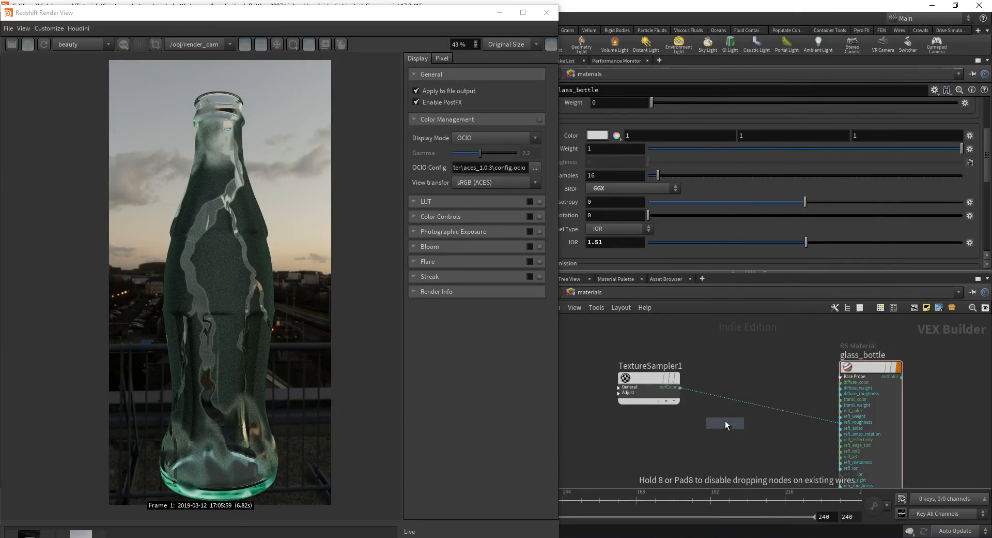
pyautogui.click(731, 400)
pyautogui.moveTo(749, 395); pyautogui.dragTo(740, 379)
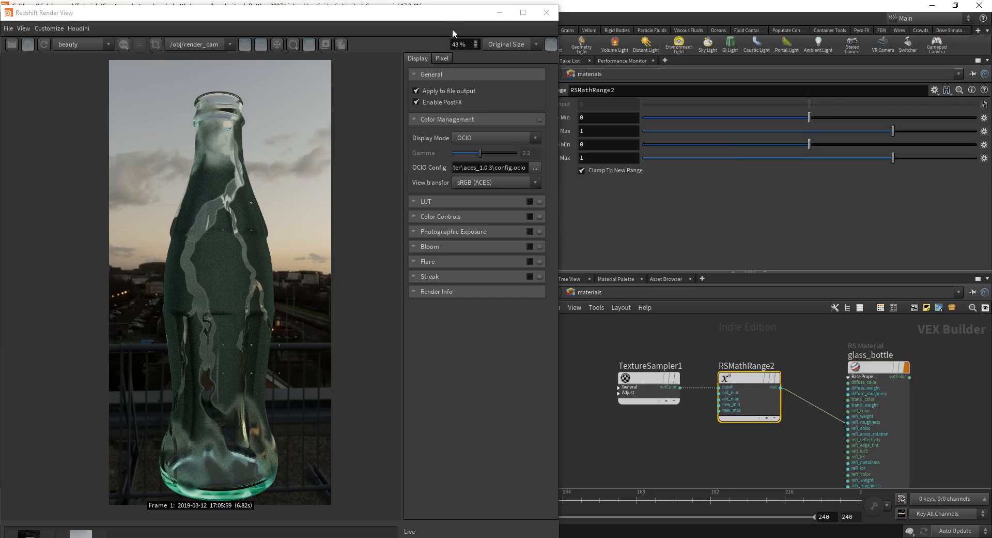
# Uncover the Change Range parameters behind the render window and inspect the bottle's updated render.
pyautogui.moveTo(452, 20); pyautogui.dragTo(425, 21)
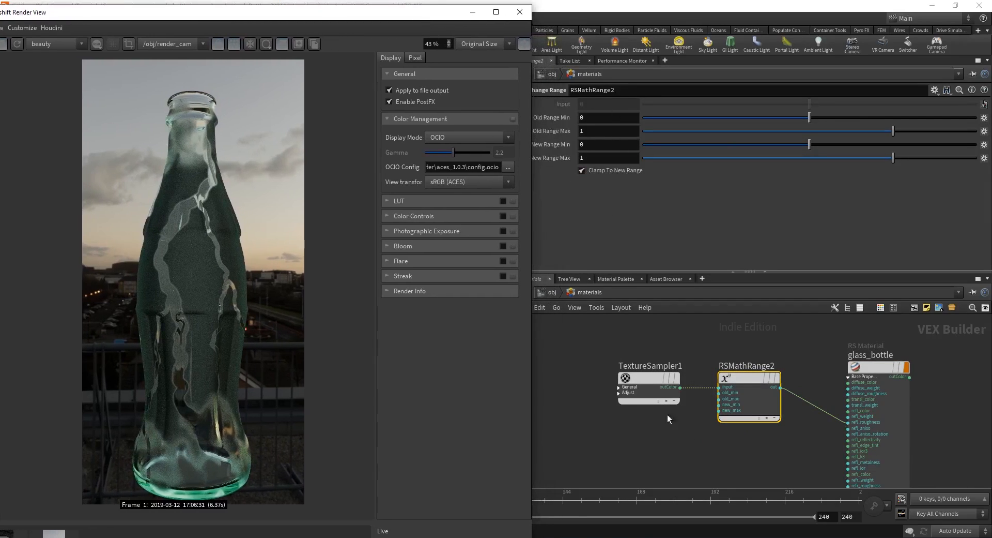
pyautogui.scroll(2, 175, 280)
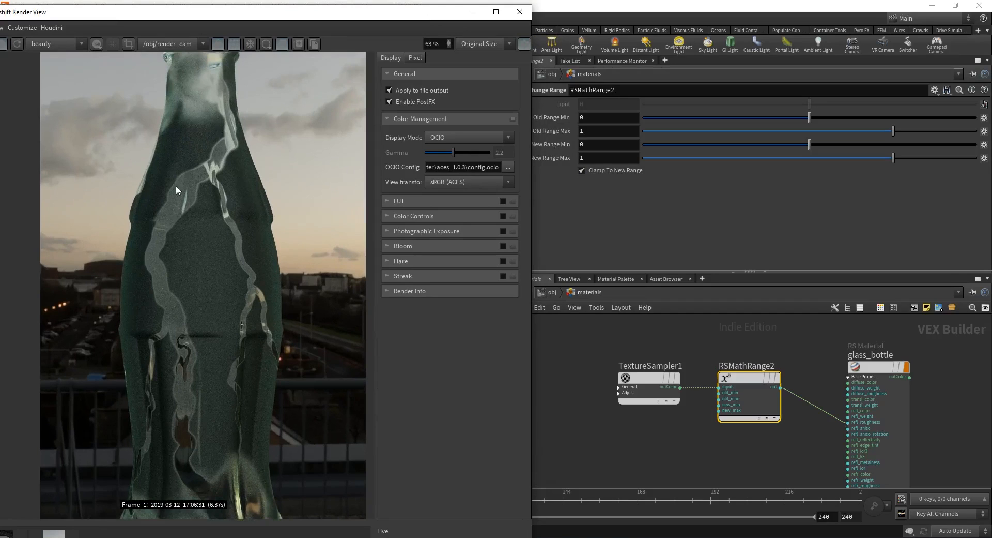
pyautogui.scroll(-1, 250, 454)
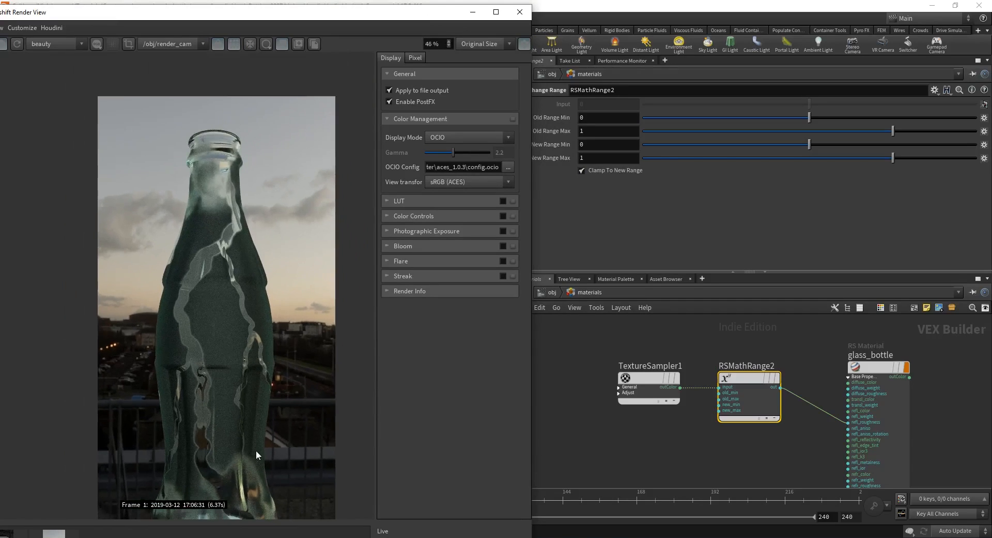
# Set the New Range Max of RSMathRange2 to .2 to reduce the condensation roughness on the bottle.
pyautogui.scroll(-1, 259, 429)
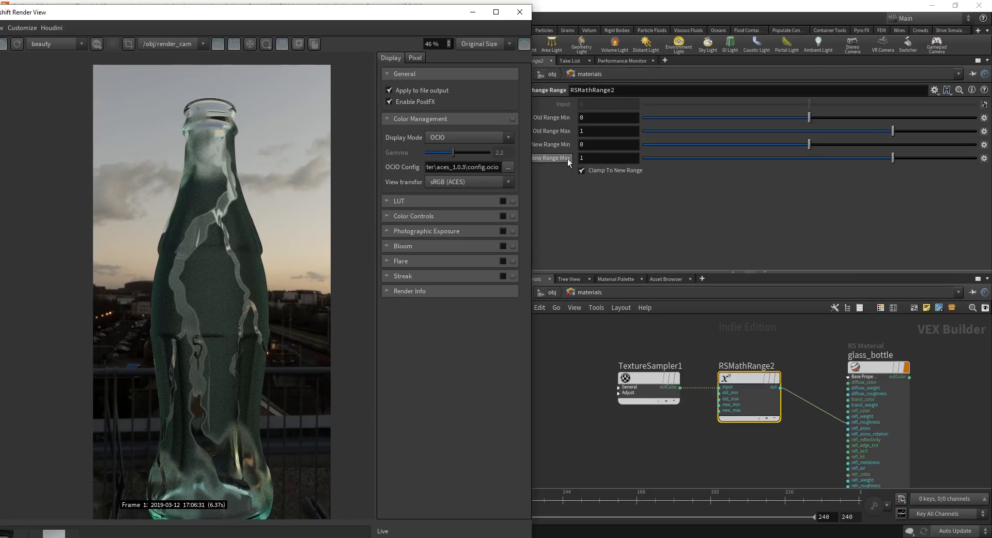
pyautogui.scroll(2, 189, 235)
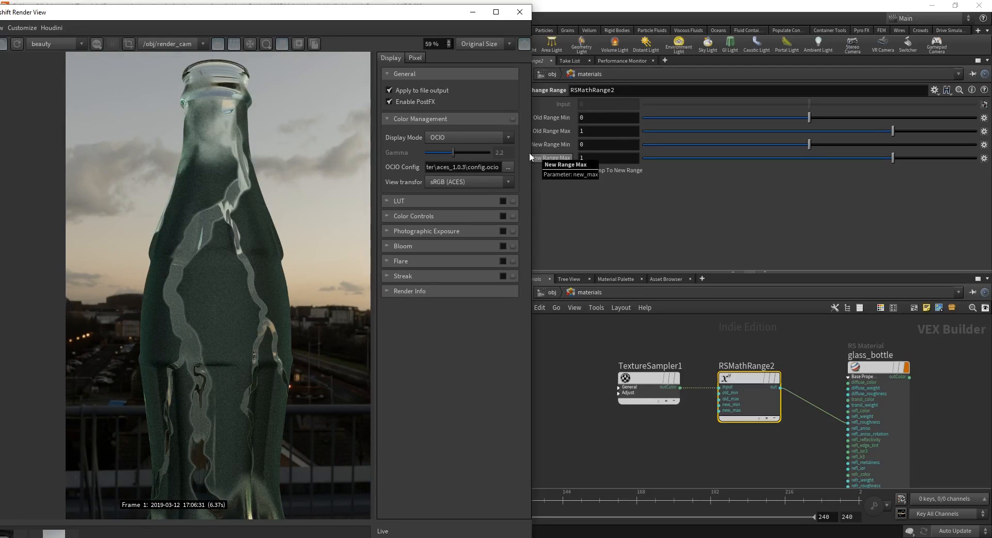
pyautogui.click(565, 158)
pyautogui.write('.2')
pyautogui.press('Return')
pyautogui.scroll(-2, 226, 228)
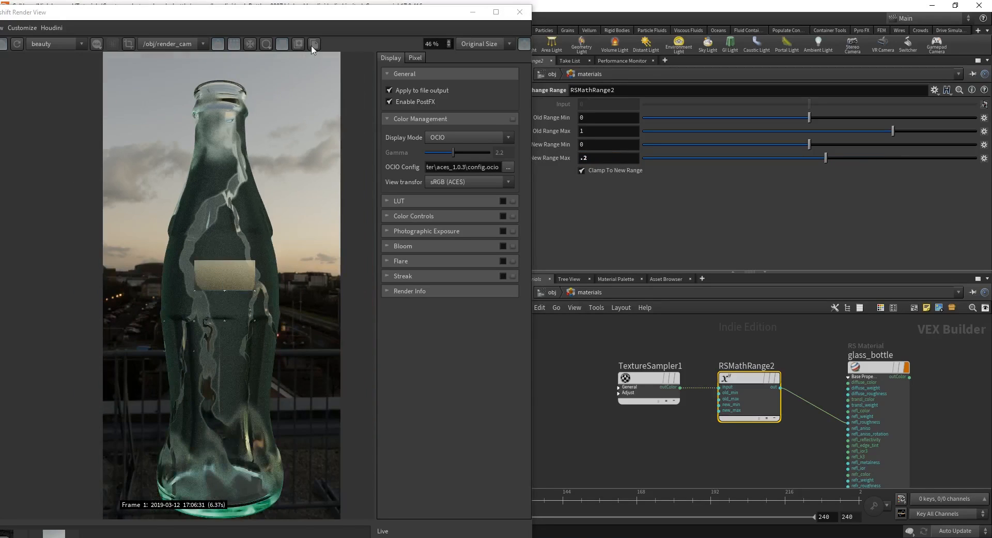
# Store a snapshot of the render and inspect how the reduced roughness looks across the bottle.
pyautogui.click(299, 44)
pyautogui.scroll(2, 235, 262)
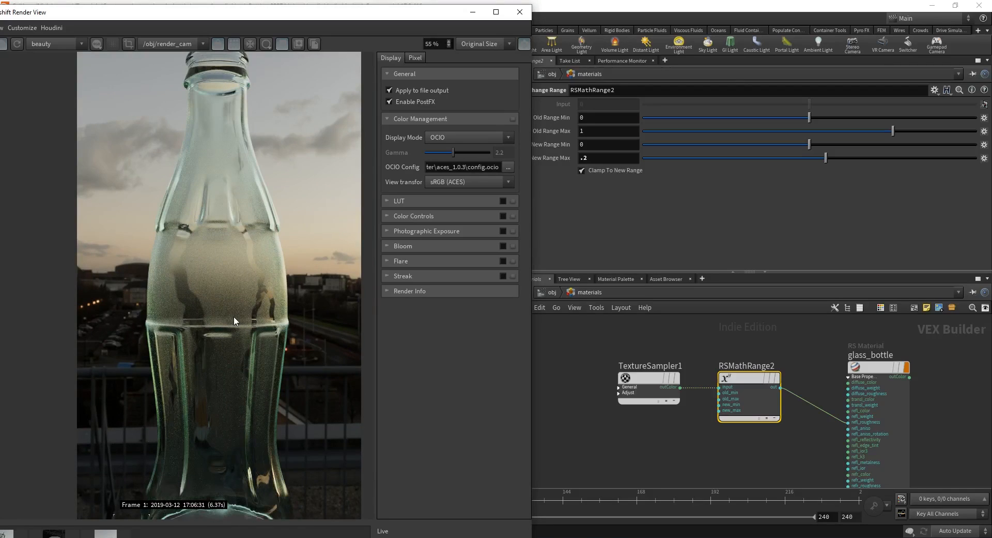
pyautogui.scroll(-2, 234, 315)
pyautogui.scroll(1, 251, 284)
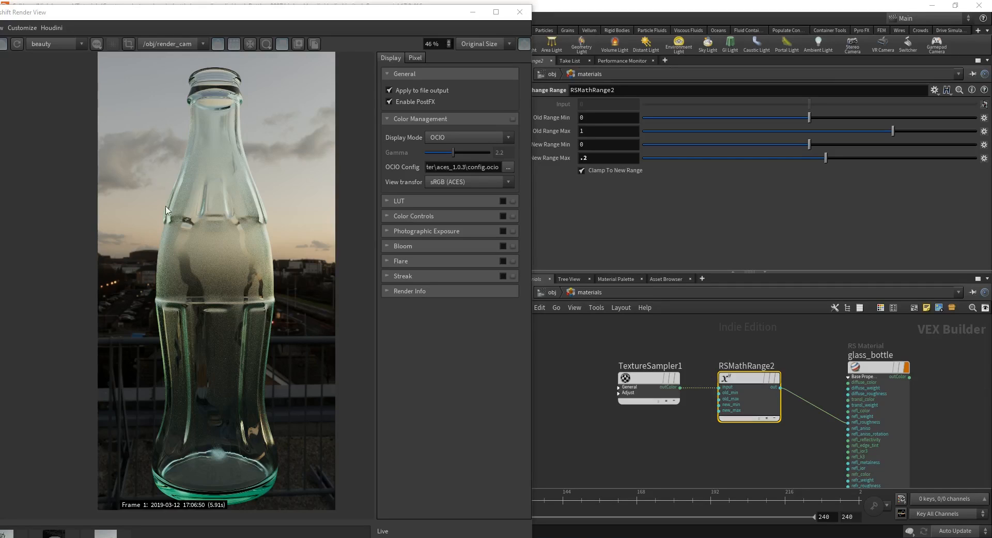
# Move TextureSampler1 and RSMathRange2 together away from glass_bottle to free space in the materials network.
pyautogui.scroll(-3, 594, 335)
pyautogui.moveTo(594, 334); pyautogui.dragTo(627, 351, button='middle')
pyautogui.moveTo(601, 339); pyautogui.dragTo(759, 414)
pyautogui.moveTo(729, 383); pyautogui.dragTo(616, 354)
pyautogui.moveTo(586, 431); pyautogui.dragTo(628, 418, button='middle')
# Add an RS Noise node to the materials network and place it below TextureSampler1.
pyautogui.click(628, 418)
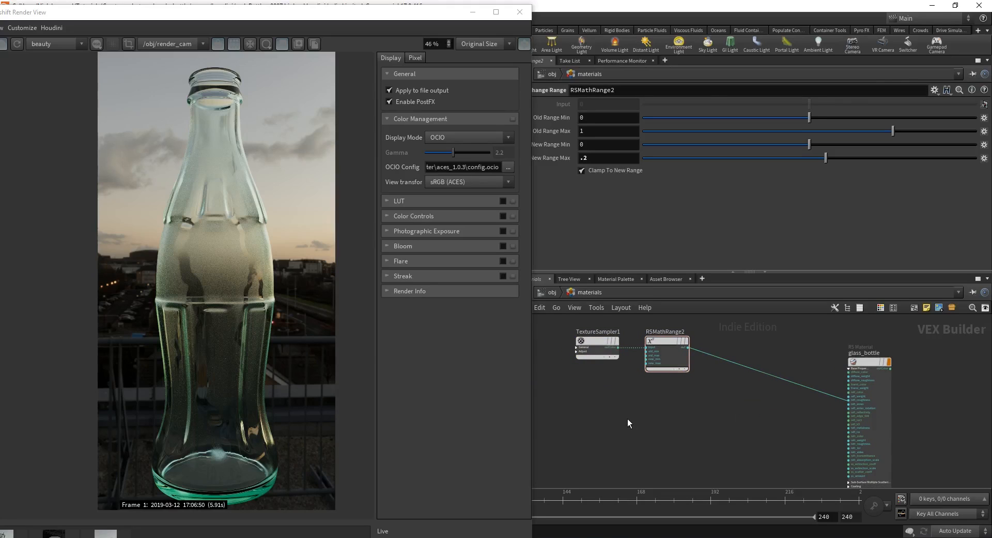
pyautogui.press('Tab')
pyautogui.write('rsnoise')
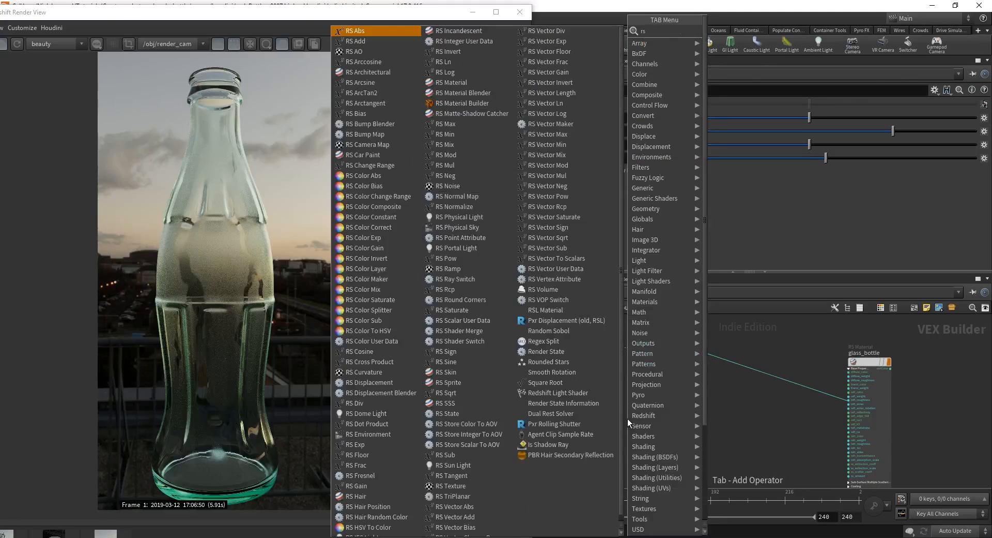
pyautogui.press('Return')
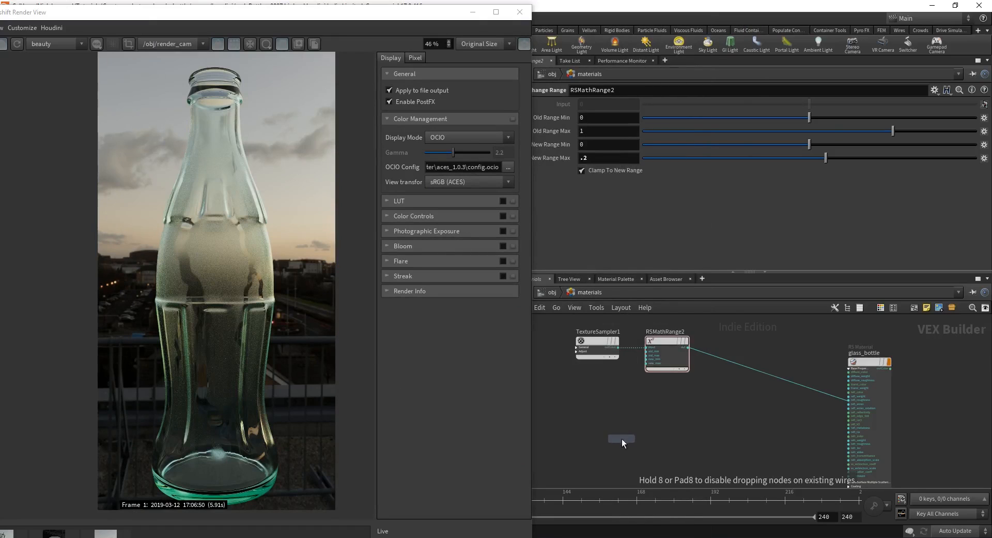
pyautogui.click(622, 438)
pyautogui.scroll(3, 643, 446)
pyautogui.moveTo(608, 433); pyautogui.dragTo(581, 428)
pyautogui.moveTo(662, 397); pyautogui.dragTo(684, 408, button='middle')
# Add a Redshift Material node beside RSNoise2 and connect the noise's outColor to its Surface input.
pyautogui.press('Tab')
pyautogui.write('redshift')
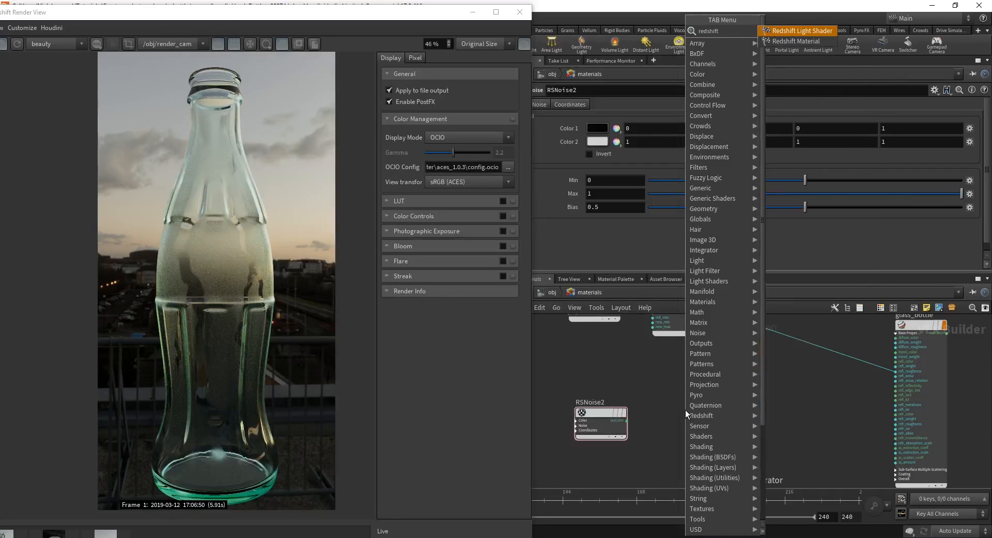
pyautogui.press('Down')
pyautogui.press('Return')
pyautogui.click(726, 418)
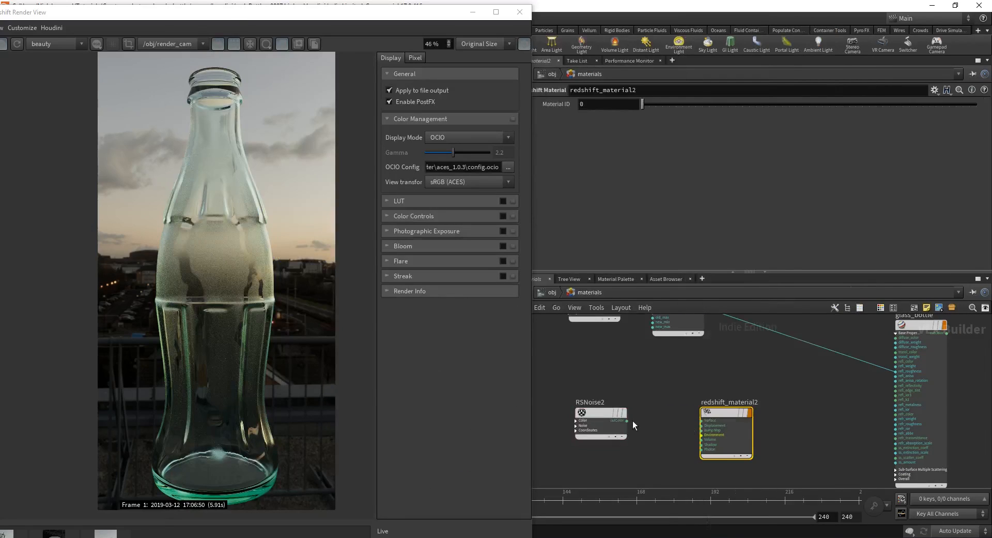
pyautogui.moveTo(627, 420); pyautogui.dragTo(704, 420)
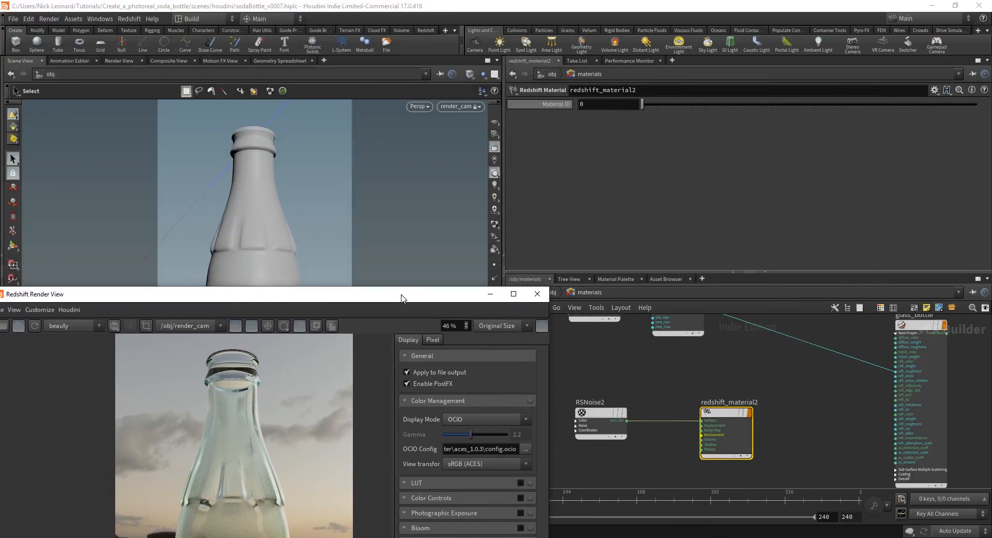
# Select RSNoise2 and reposition the render window so both the bottle and the noise parameters can be seen.
pyautogui.moveTo(343, 296); pyautogui.dragTo(349, 65)
pyautogui.click(601, 416)
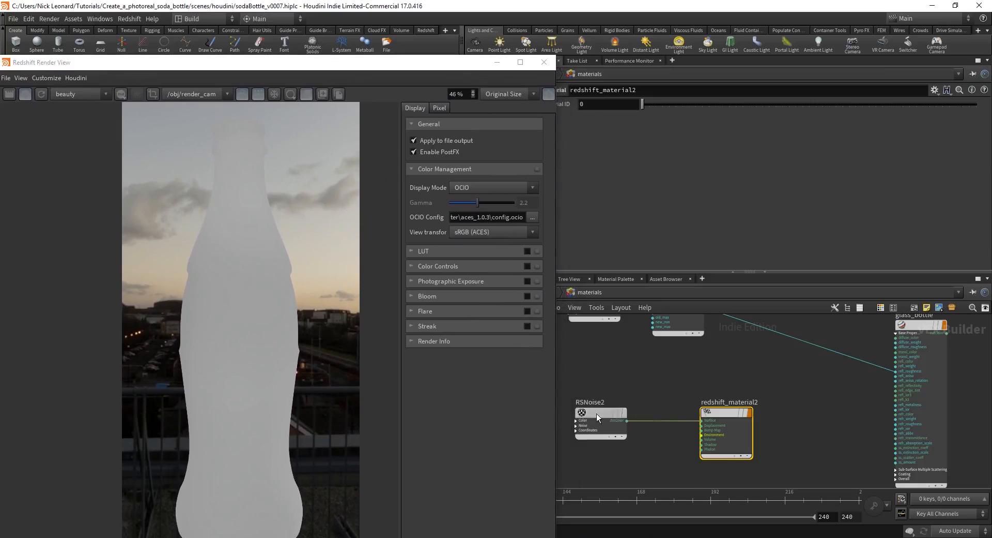
pyautogui.moveTo(440, 62); pyautogui.dragTo(367, 40)
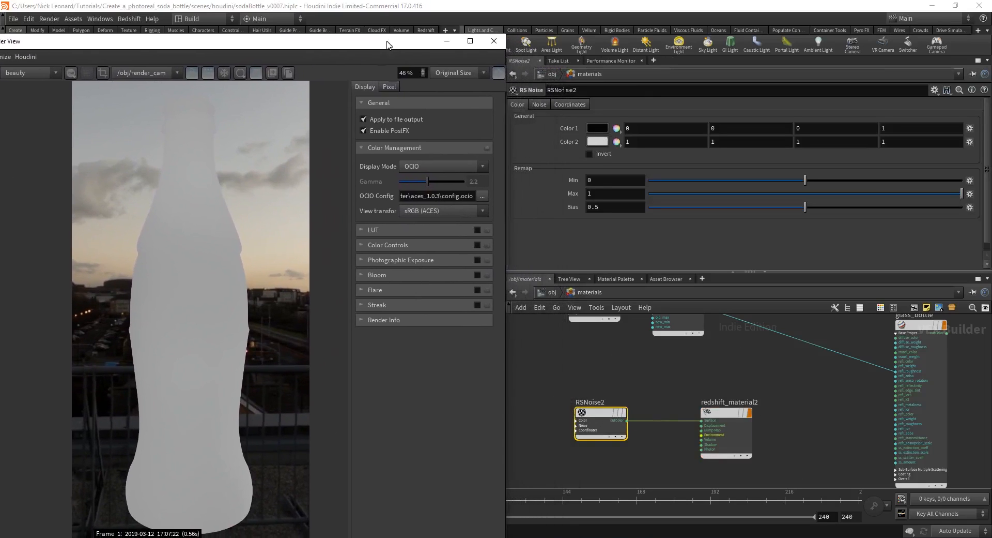
# Set RSNoise2's fractal Complexity to 17, Amplitude Gain to .95 and Frequency Scale to 1.667.
pyautogui.click(543, 104)
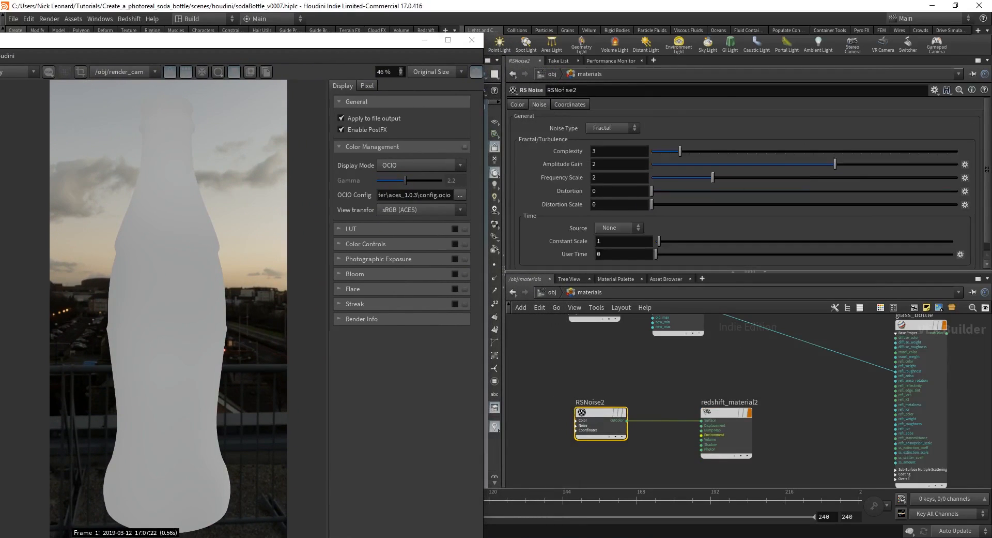
pyautogui.moveTo(615, 152); pyautogui.dragTo(553, 131)
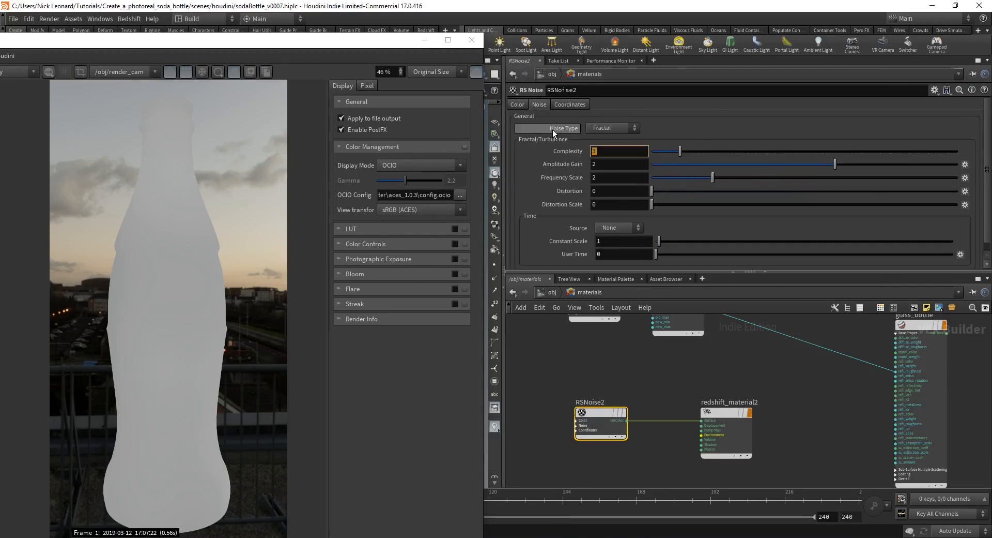
pyautogui.write('10')
pyautogui.press('Return')
pyautogui.press('Tab')
pyautogui.write('.95')
pyautogui.press('Return')
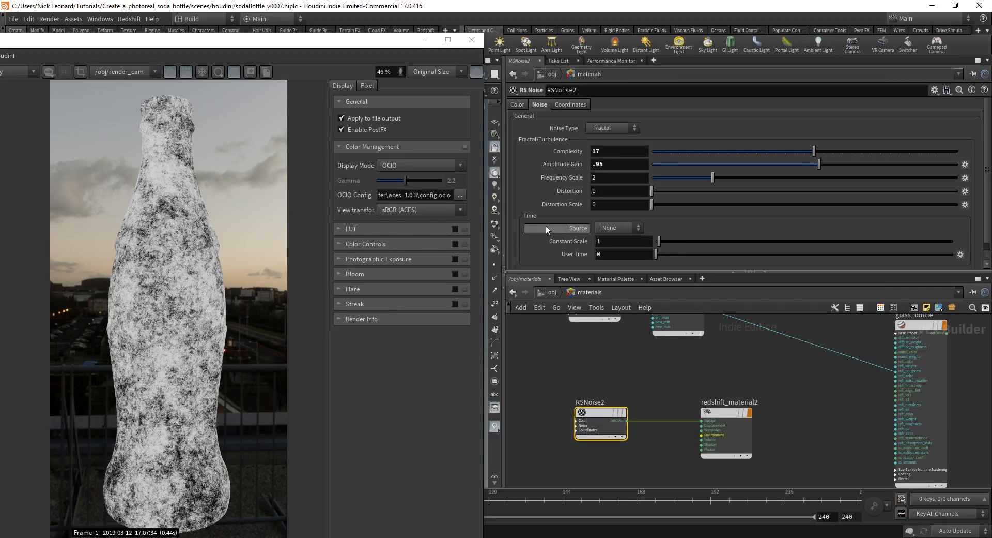
pyautogui.click(611, 174)
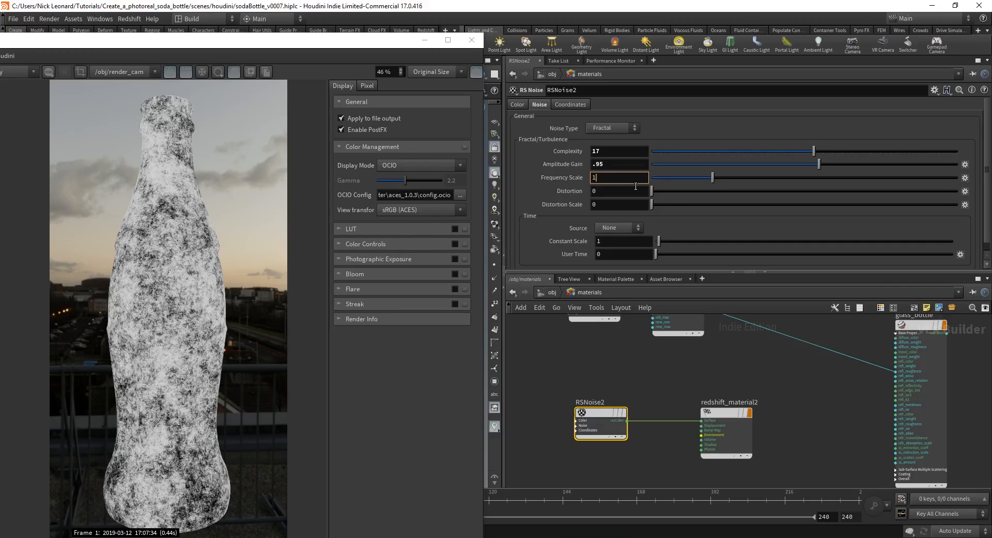
pyautogui.press('Return')
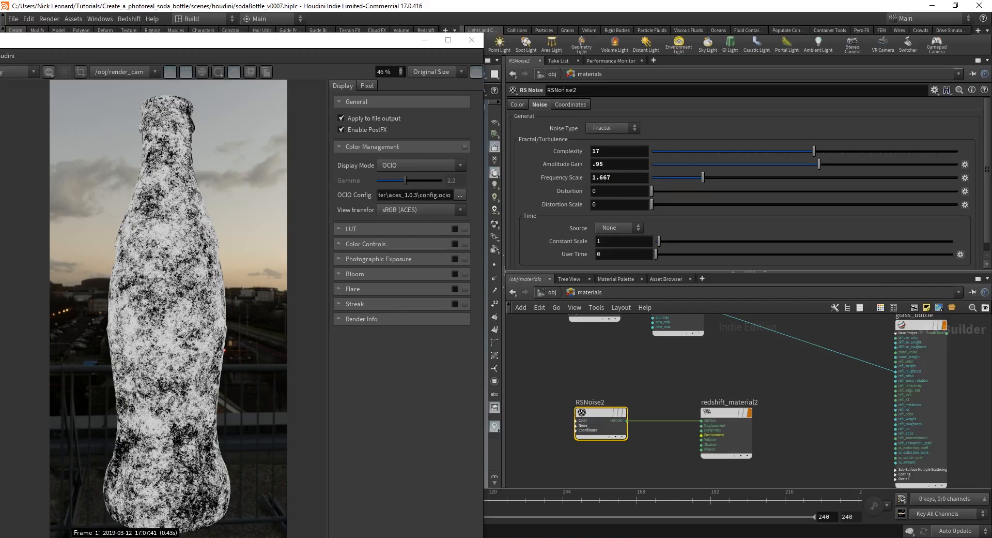
# Set RSNoise2's coordinate Overall Scale to 9.532 and its first Offset value to 9.983.
pyautogui.click(562, 108)
pyautogui.doubleClick(590, 155)
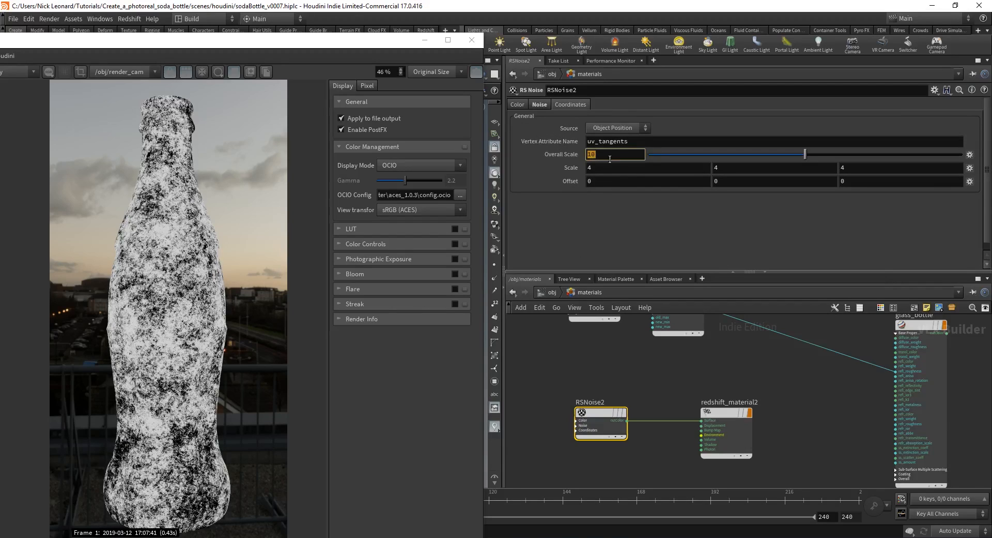
pyautogui.write('9.532')
pyautogui.press('Return')
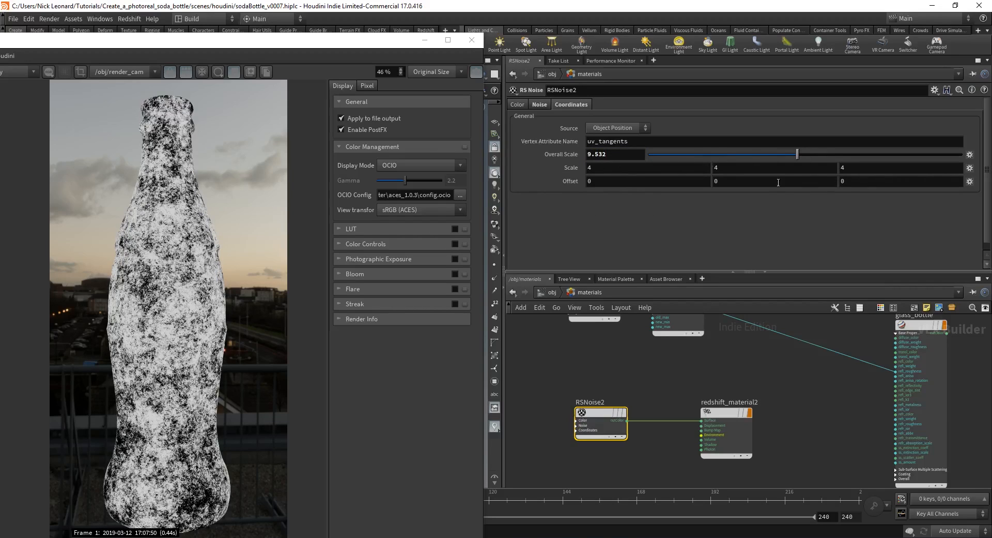
pyautogui.doubleClick(626, 182)
pyautogui.write('9.983')
pyautogui.press('Return')
pyautogui.scroll(-1, 188, 315)
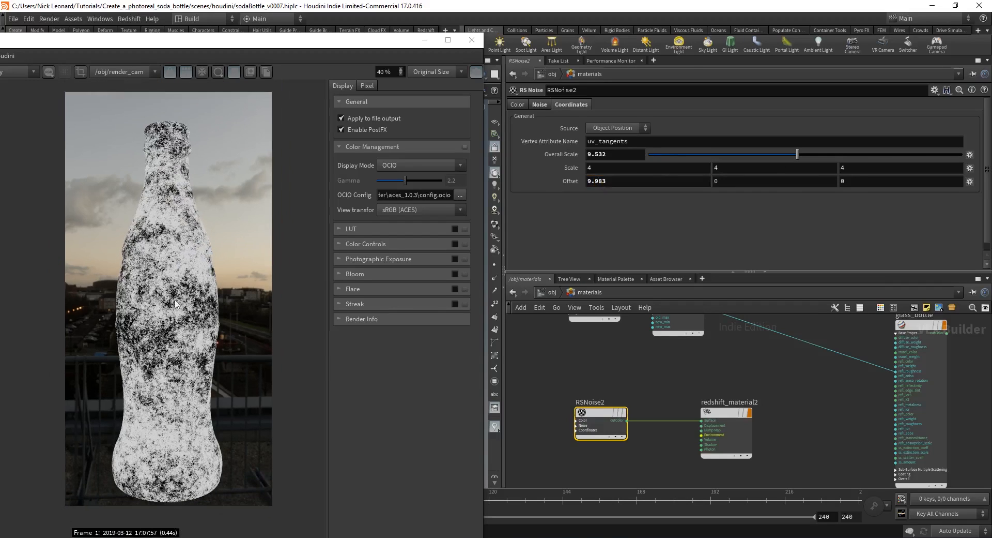
# Spread RSNoise2 and redshift_material2 further apart to make room between them in the network.
pyautogui.moveTo(690, 391); pyautogui.dragTo(665, 399, button='middle')
pyautogui.keyDown('shift'); pyautogui.moveTo(749, 383); pyautogui.dragTo(637, 420); pyautogui.keyUp('shift')
pyautogui.moveTo(697, 421); pyautogui.dragTo(664, 417)
pyautogui.moveTo(648, 418); pyautogui.dragTo(645, 416)
pyautogui.moveTo(693, 371); pyautogui.dragTo(705, 395, button='middle')
pyautogui.click(696, 408)
pyautogui.moveTo(652, 417); pyautogui.dragTo(765, 455)
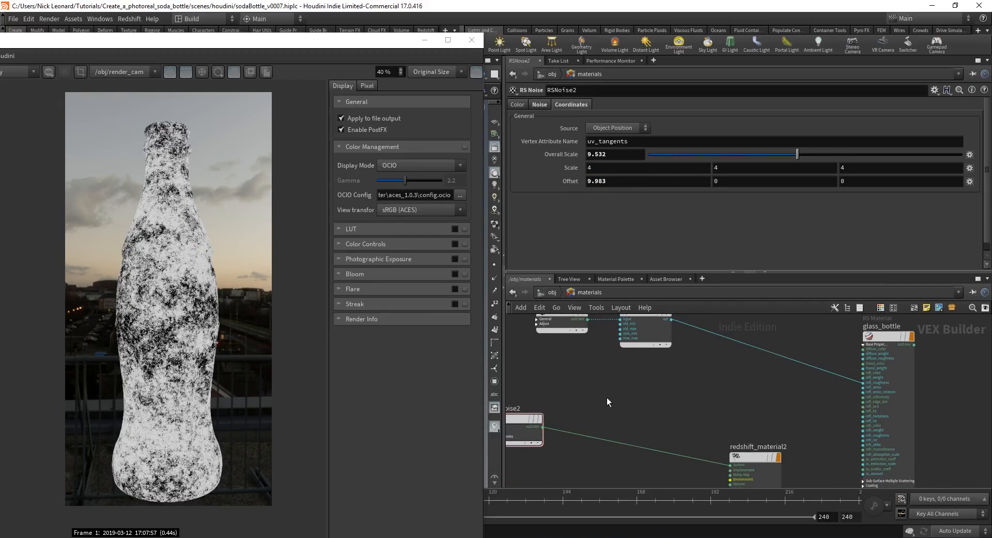
pyautogui.moveTo(566, 376); pyautogui.dragTo(650, 385, button='middle')
pyautogui.moveTo(596, 439); pyautogui.dragTo(634, 430)
pyautogui.moveTo(703, 398); pyautogui.dragTo(645, 424, button='middle')
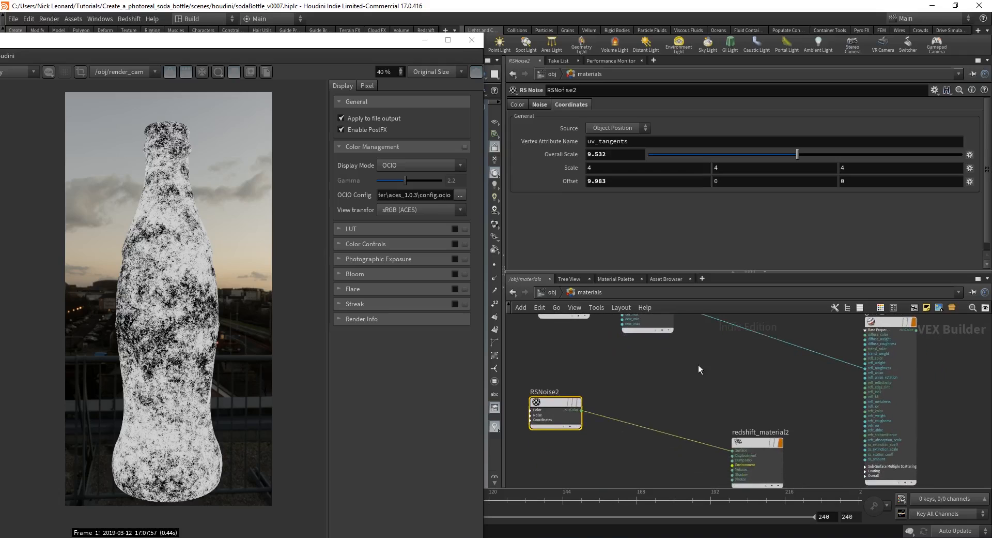
# Connect RSMathRange2's output to the Surface input of redshift_material2 and preview the condensation mask on the bottle.
pyautogui.moveTo(700, 368); pyautogui.dragTo(664, 337, button='middle')
pyautogui.moveTo(661, 328); pyautogui.dragTo(727, 468)
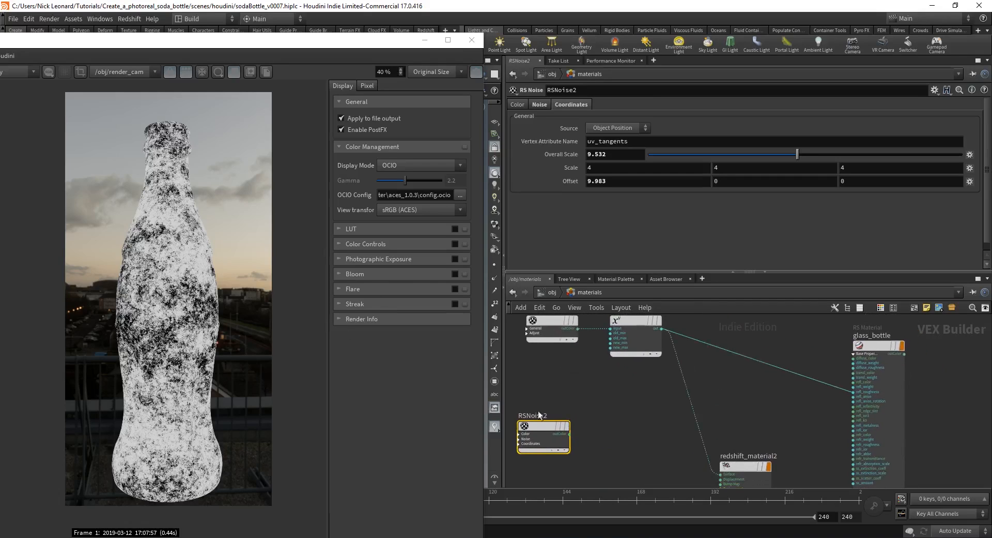
pyautogui.moveTo(763, 429); pyautogui.dragTo(758, 398, button='middle')
pyautogui.scroll(-1, 180, 276)
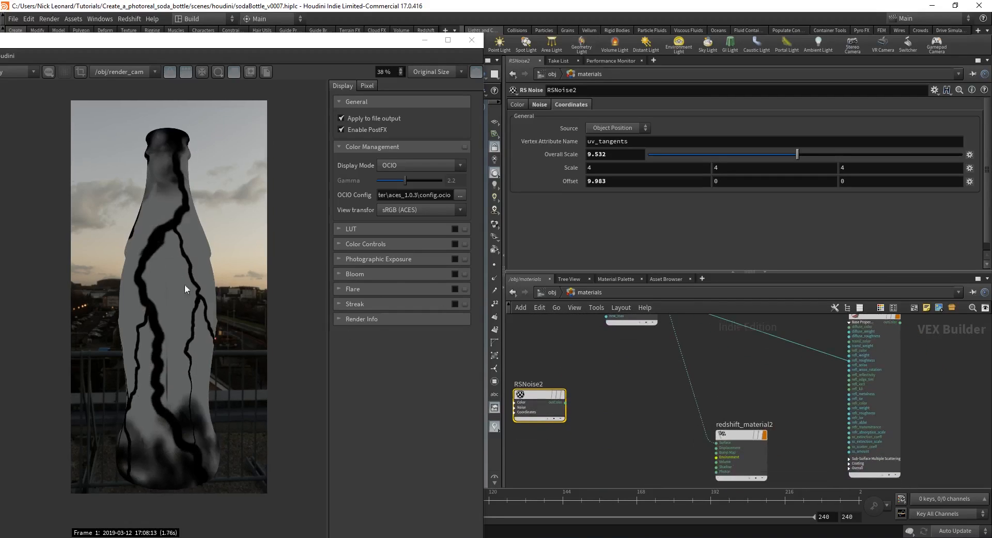
# Add an RS Mul node below RSMathRange2, beside RSNoise2.
pyautogui.moveTo(643, 367); pyautogui.dragTo(649, 405, button='middle')
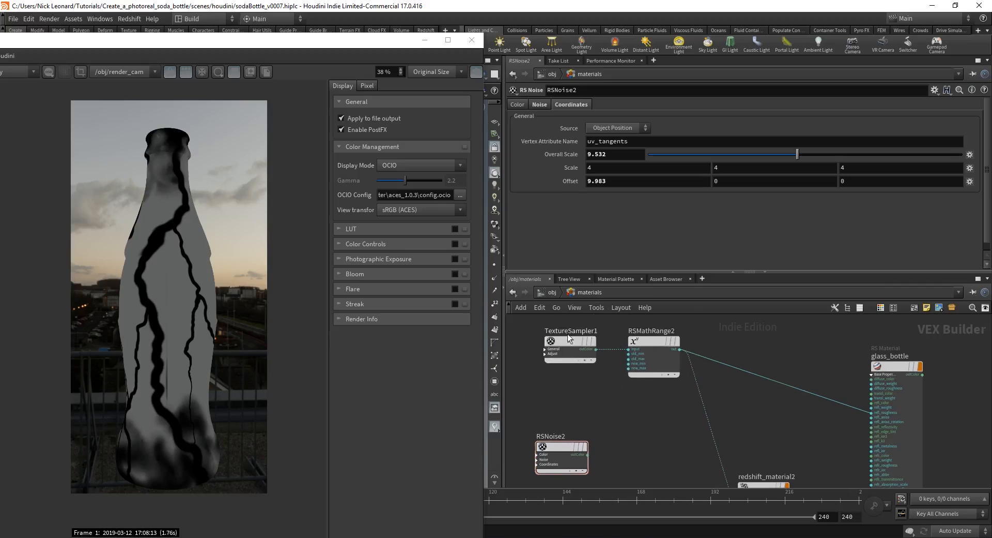
pyautogui.press('Tab')
pyautogui.write('rsmu')
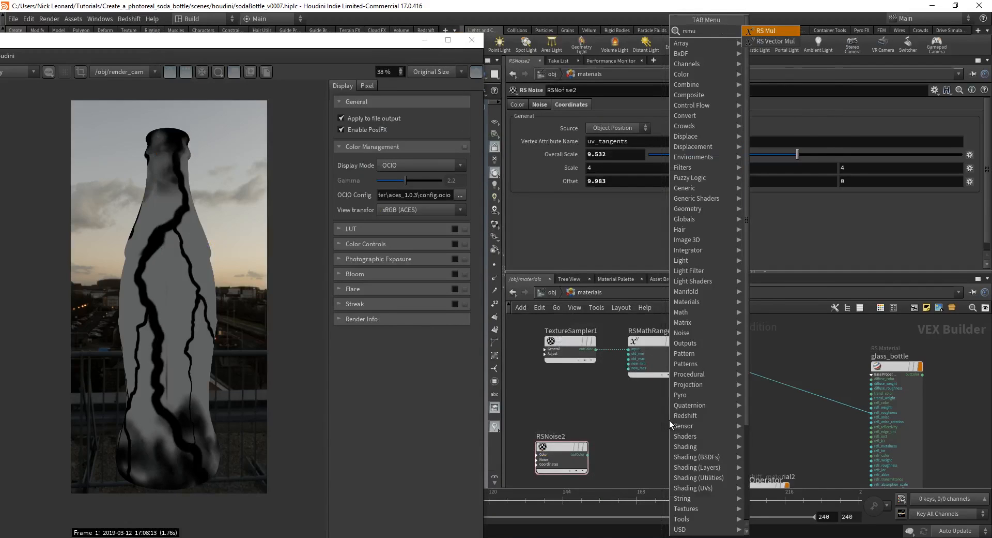
pyautogui.press('Return')
pyautogui.click(659, 430)
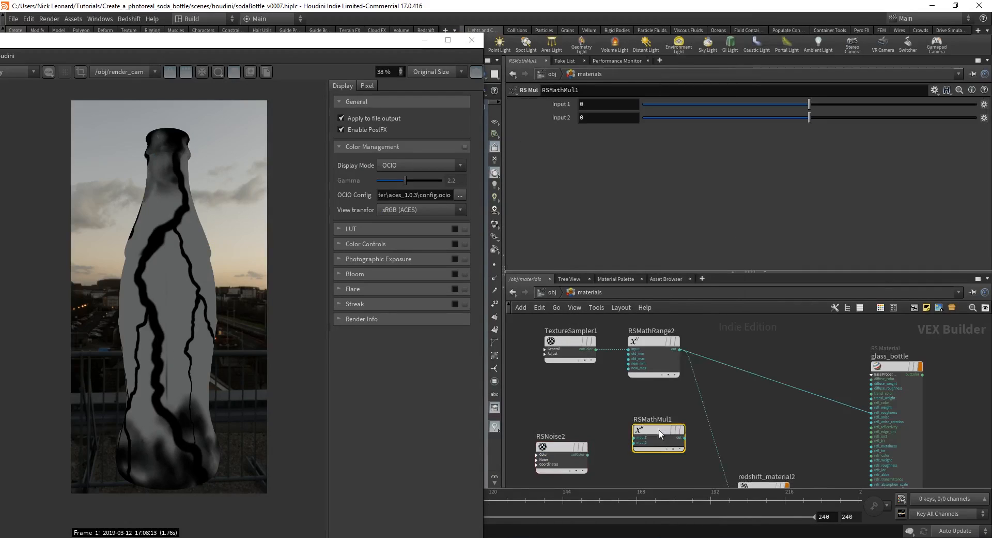
# Connect RSMathRange2's output to input1 of RSMathMul1 and RSNoise2's outColor to input2.
pyautogui.scroll(1, 662, 450)
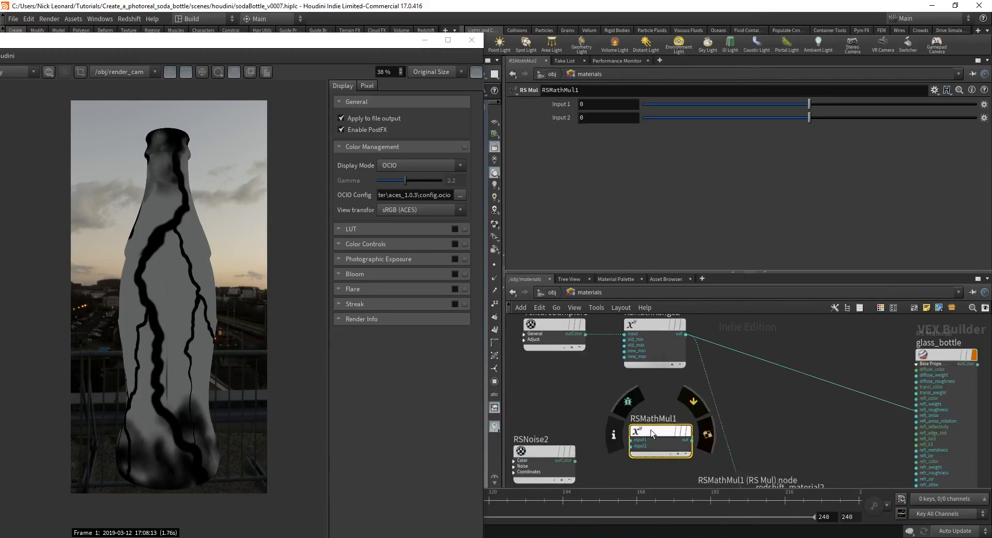
pyautogui.click(687, 335)
pyautogui.moveTo(681, 382); pyautogui.dragTo(681, 399, button='middle')
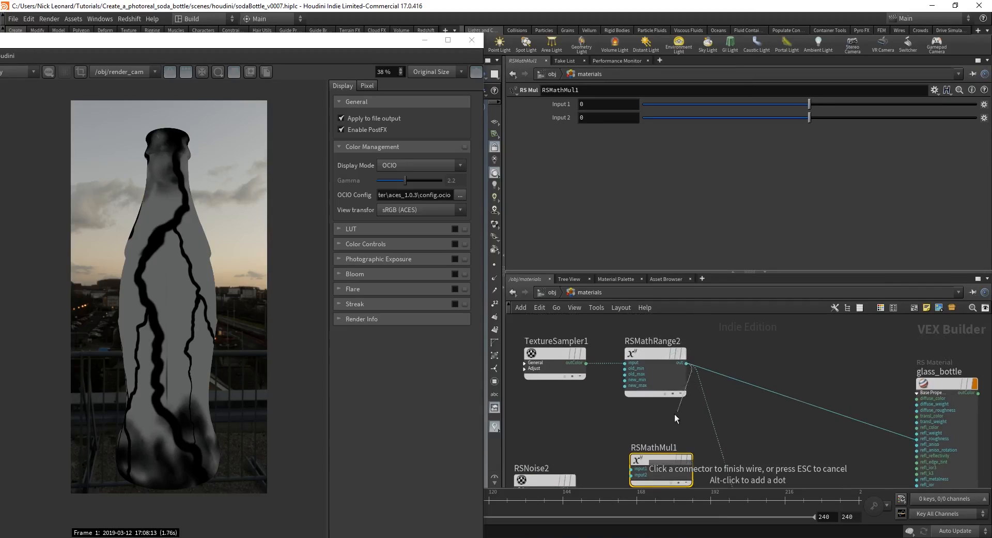
pyautogui.click(631, 456)
pyautogui.moveTo(573, 483); pyautogui.dragTo(573, 432, button='middle')
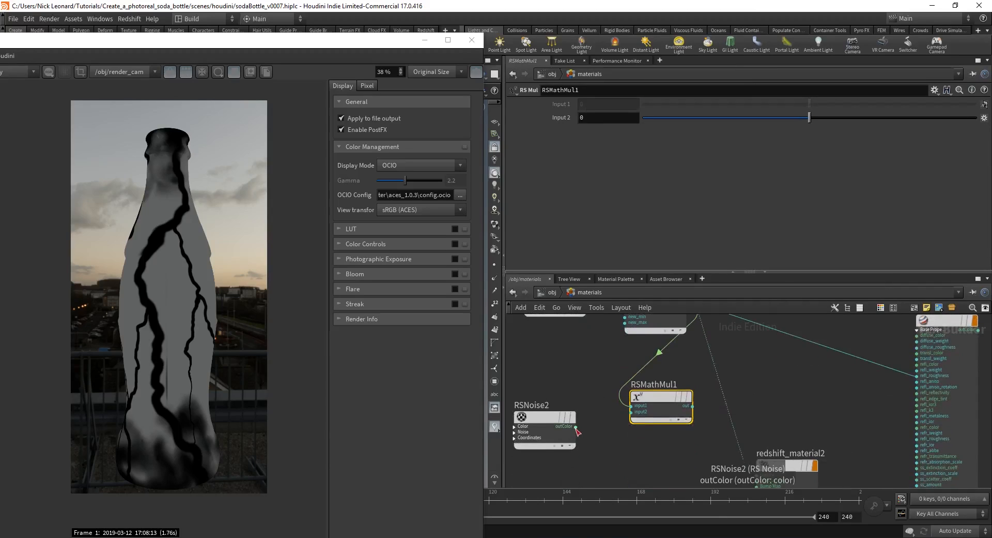
pyautogui.click(576, 427)
pyautogui.moveTo(618, 415); pyautogui.dragTo(629, 413)
# Connect RSMathMul1's output to the Surface input of redshift_material2 and inspect the multiplied mask on the bottle.
pyautogui.moveTo(685, 453); pyautogui.dragTo(652, 402, button='middle')
pyautogui.click(640, 390)
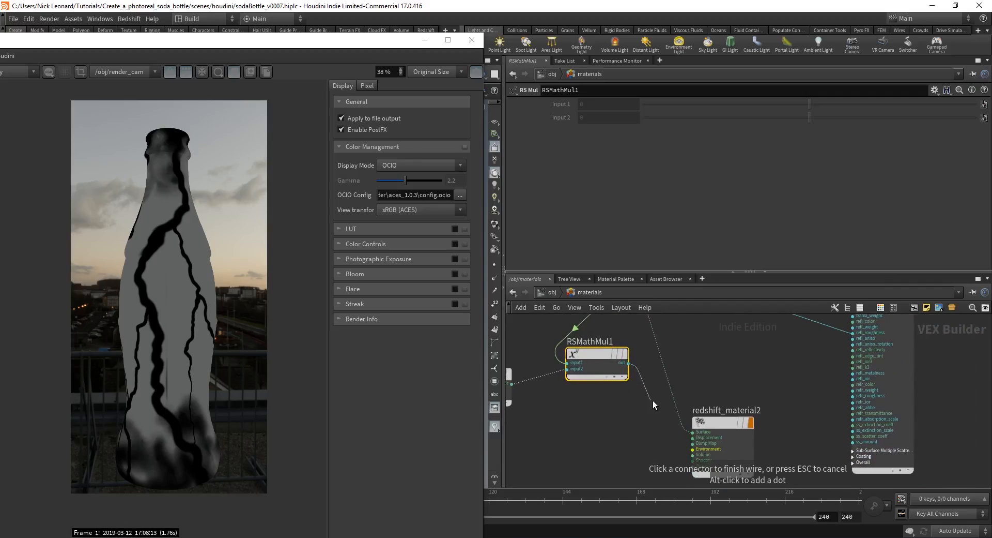
pyautogui.click(693, 431)
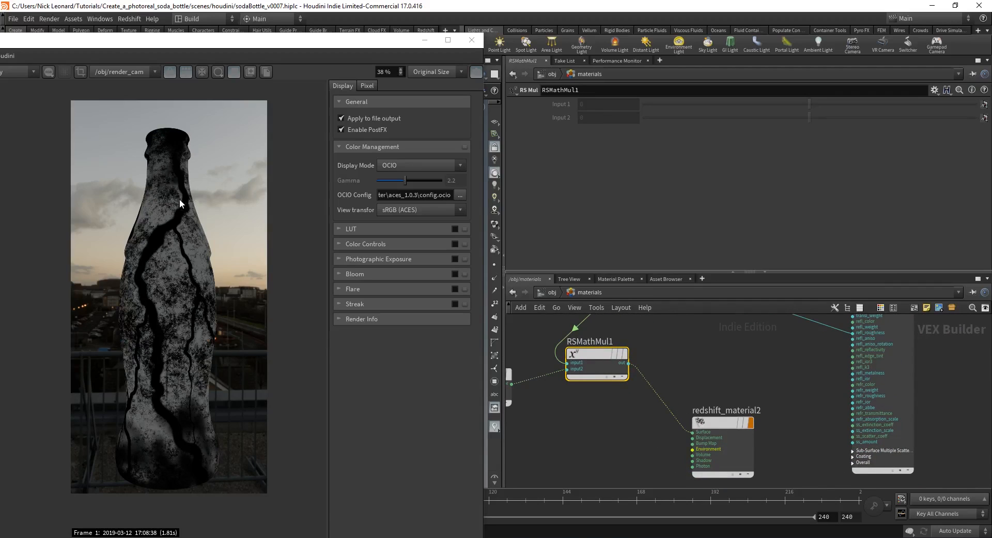
pyautogui.scroll(1, 182, 289)
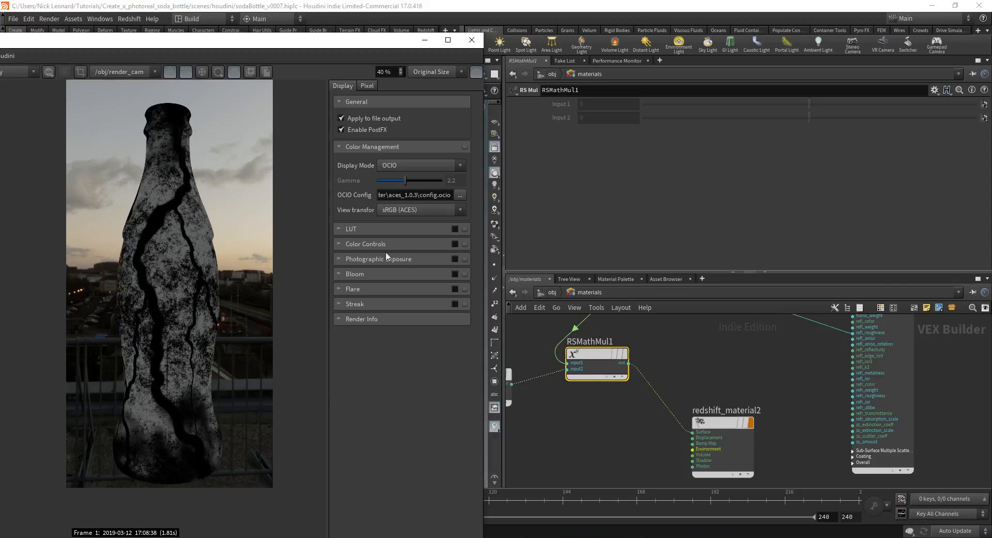
# Connect RSNoise2's outColor to the Surface input of redshift_material2 to preview the noise alone on the bottle.
pyautogui.scroll(-3, 623, 427)
pyautogui.moveTo(646, 377); pyautogui.dragTo(674, 385, button='middle')
pyautogui.scroll(2, 630, 394)
pyautogui.moveTo(580, 421); pyautogui.dragTo(567, 391, button='middle')
pyautogui.click(557, 388)
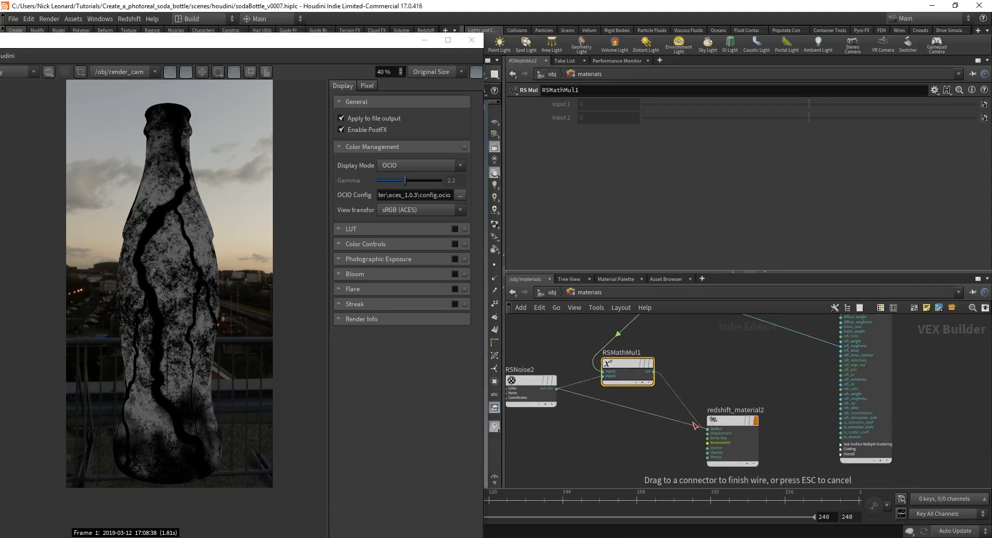
pyautogui.click(707, 428)
# Connect RSMathRange2's output to redshift_material2's Surface input to preview the range-adjusted texture alone.
pyautogui.moveTo(697, 369); pyautogui.dragTo(704, 439, button='middle')
pyautogui.moveTo(701, 402); pyautogui.dragTo(685, 340, button='middle')
pyautogui.click(698, 435)
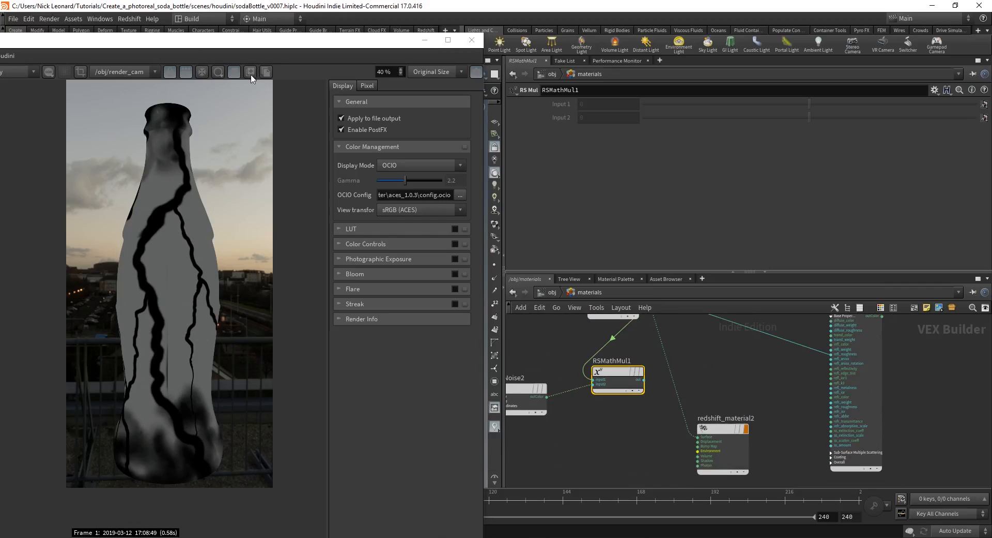
# Compare the render snapshots snapshot_5, snapshot_4 and snapshot_3 showing the texture, the noise and their multiplied result.
pyautogui.moveTo(318, 41); pyautogui.dragTo(408, 19)
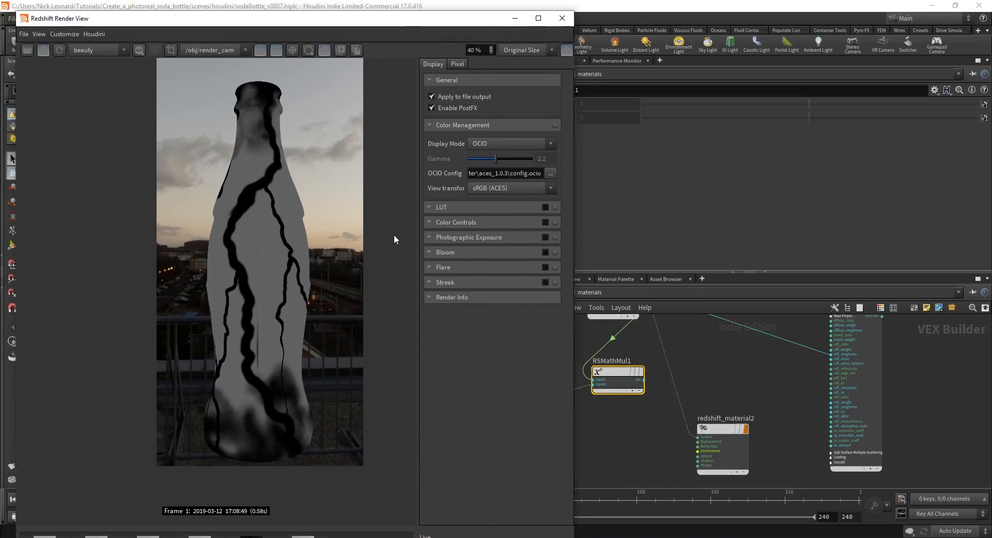
pyautogui.moveTo(573, 10); pyautogui.dragTo(483, 89)
pyautogui.moveTo(365, 110); pyautogui.dragTo(356, 19)
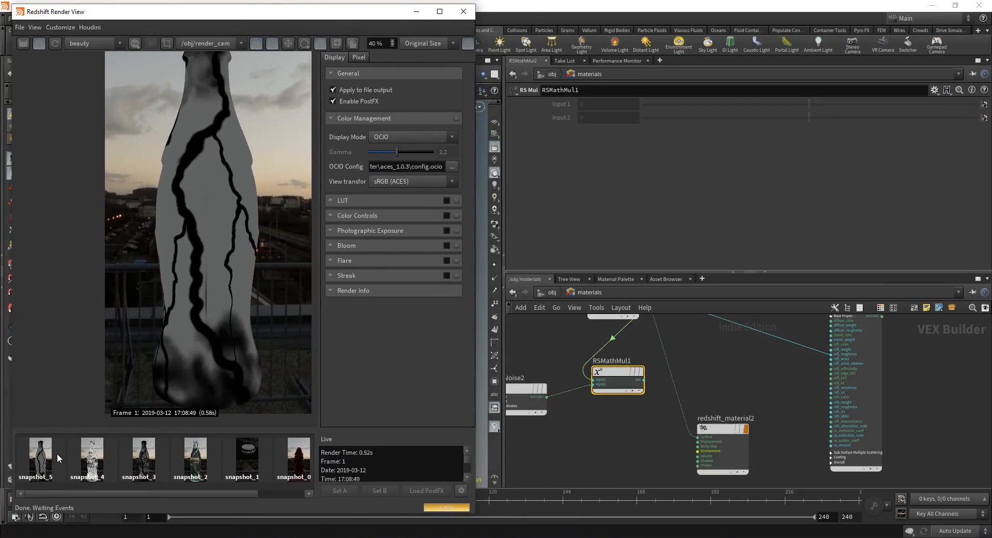
pyautogui.click(100, 455)
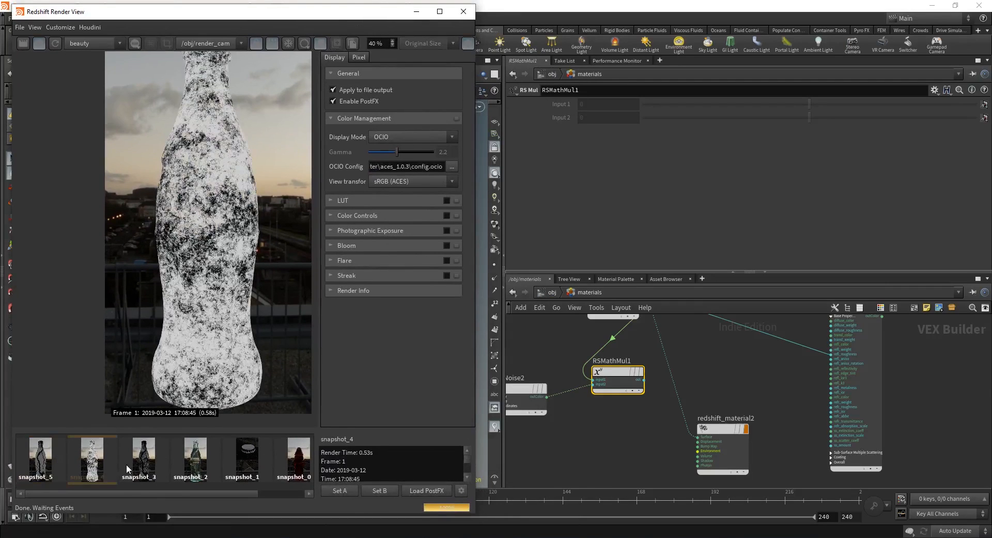
pyautogui.click(48, 464)
pyautogui.scroll(-1, 208, 215)
pyautogui.moveTo(216, 206); pyautogui.dragTo(202, 223, button='middle')
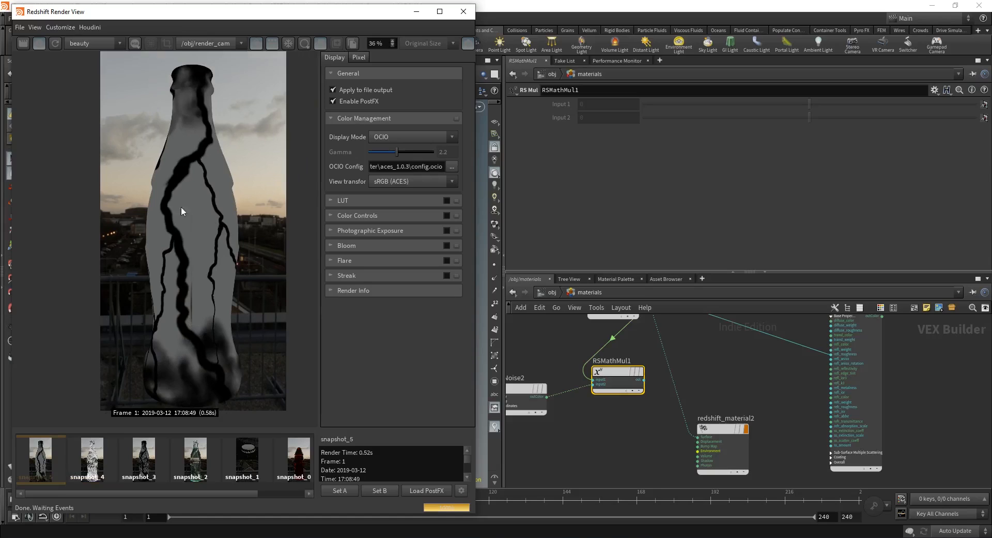
pyautogui.click(88, 459)
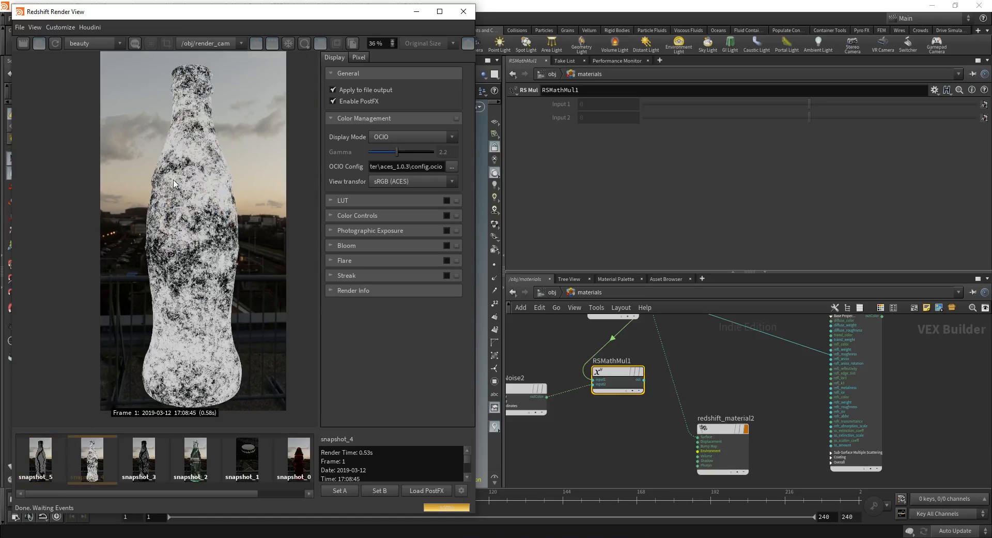
pyautogui.click(156, 477)
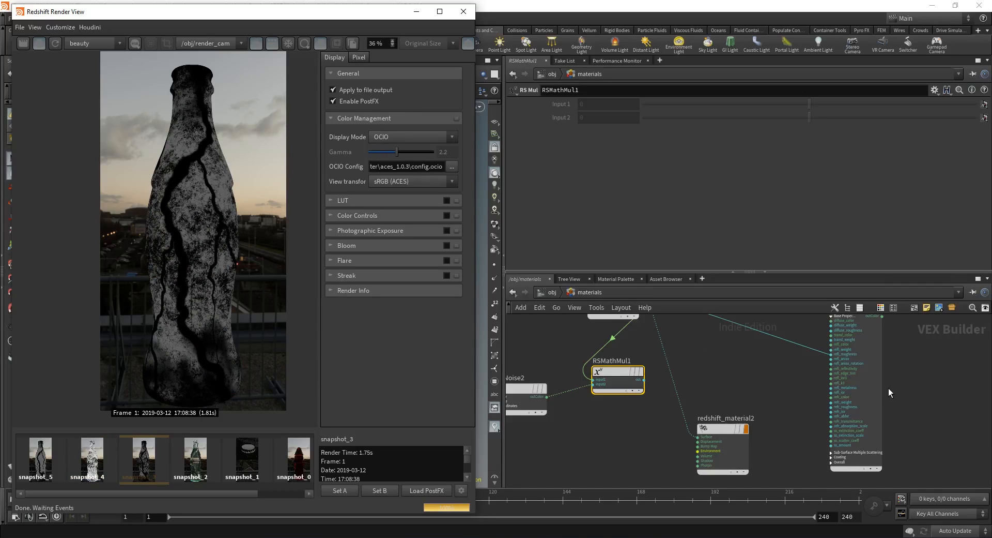
# Connect RSMathMul1's output to the refl_roughness input of the glass_bottle material.
pyautogui.moveTo(696, 383); pyautogui.dragTo(649, 419, button='middle')
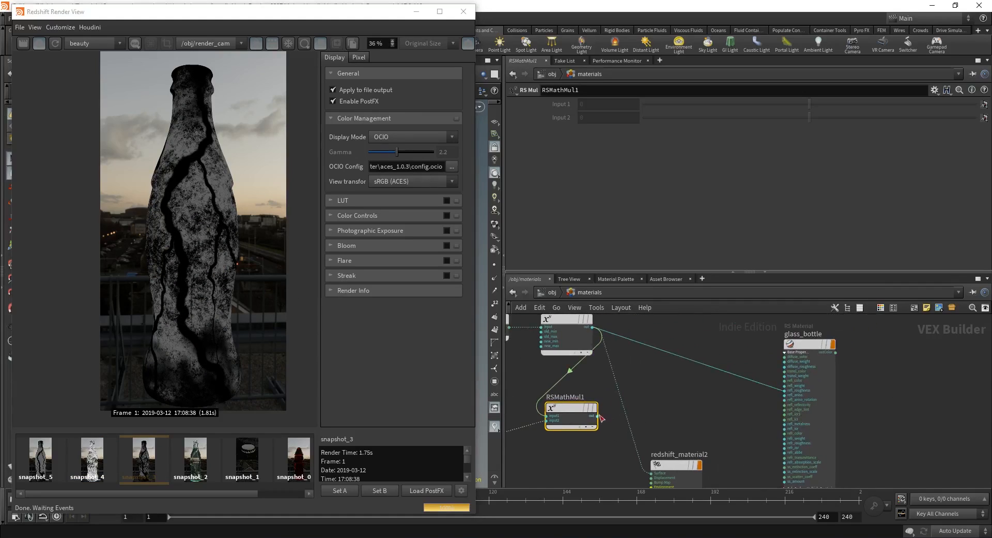
pyautogui.click(599, 415)
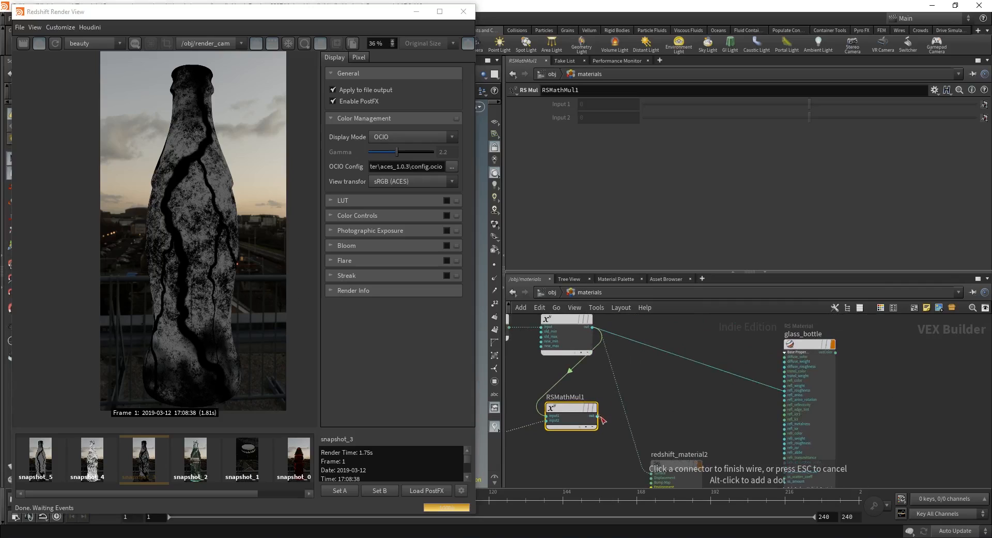
pyautogui.click(779, 390)
# Show the glass_bottle material on the bottle and inspect the live render of its glass surface up close.
pyautogui.moveTo(315, 12); pyautogui.dragTo(363, 40)
pyautogui.click(167, 492)
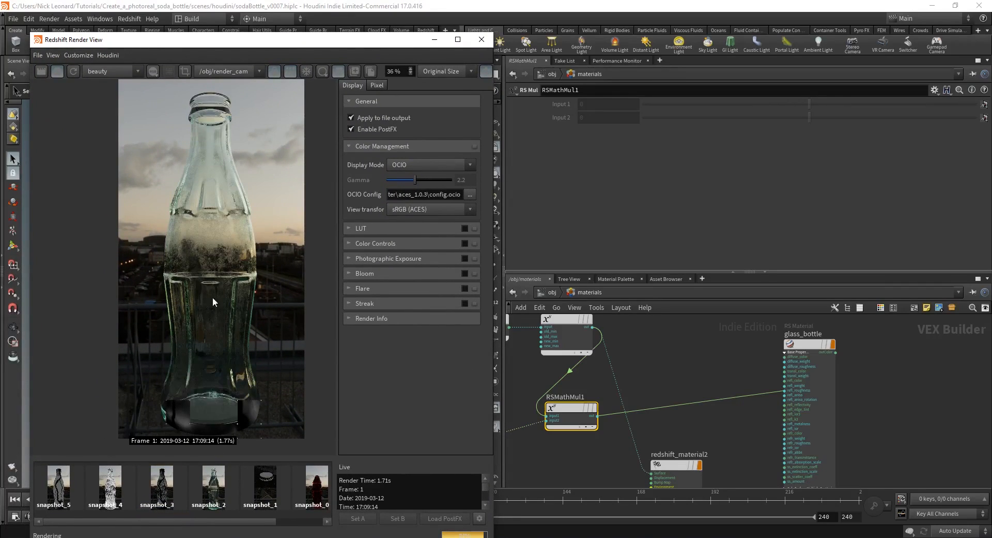
pyautogui.scroll(3, 224, 287)
pyautogui.moveTo(229, 262); pyautogui.dragTo(229, 388)
pyautogui.scroll(-3, 210, 213)
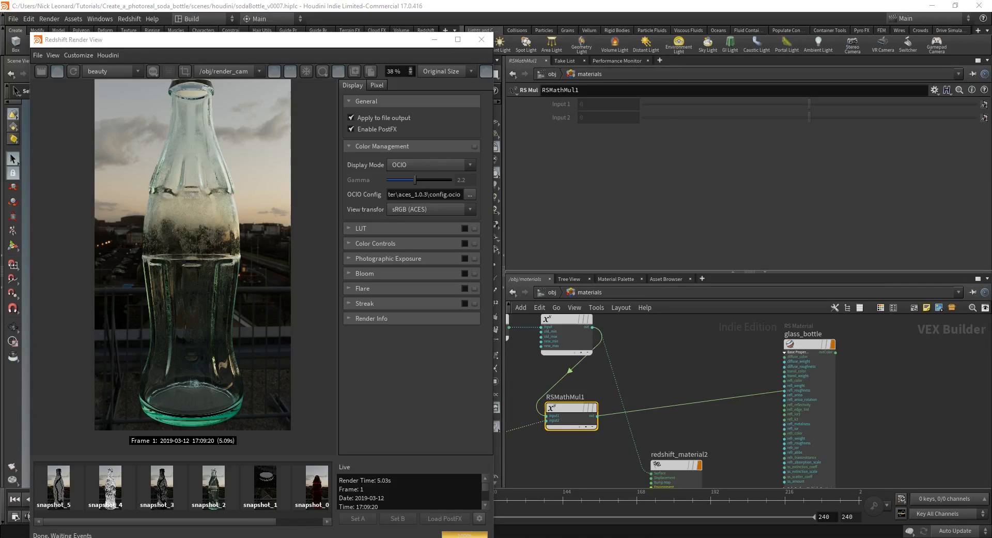
# Move the redshift_material2 node farther down, away from RSMathMul1, to free space between them.
pyautogui.moveTo(674, 386); pyautogui.dragTo(680, 332, button='middle')
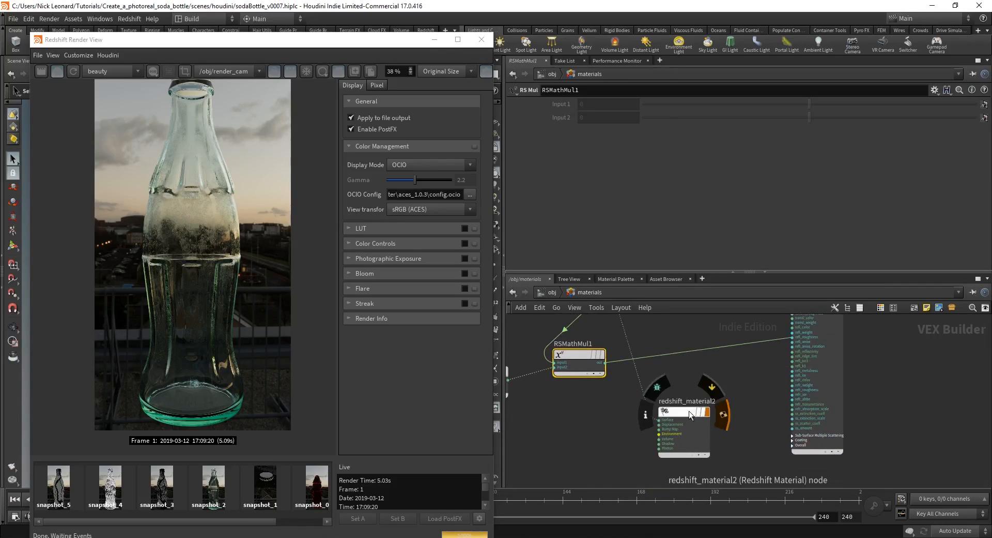
pyautogui.click(689, 411)
pyautogui.moveTo(677, 410); pyautogui.dragTo(668, 462)
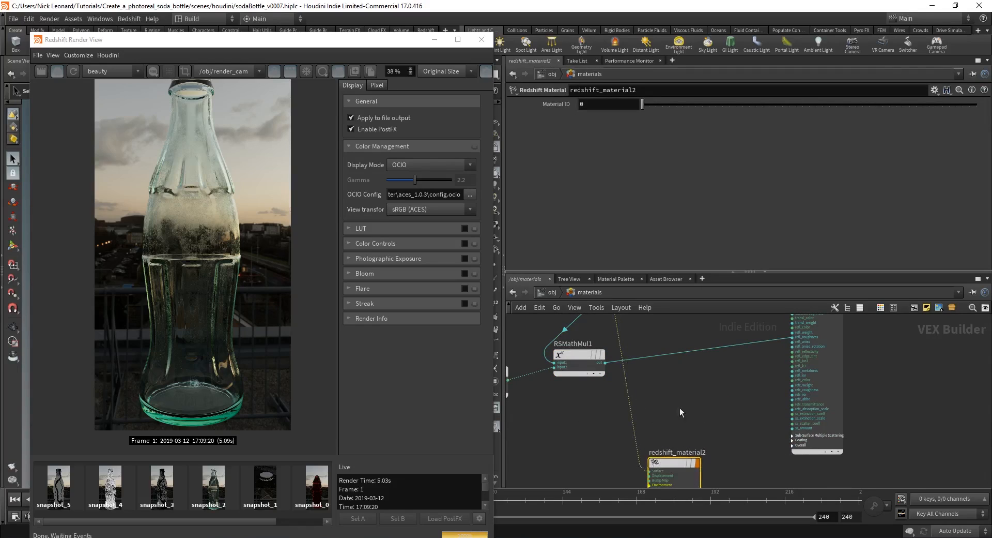
# Connect RSMathMul1's output to the Surface input of redshift_material2.
pyautogui.moveTo(614, 403); pyautogui.dragTo(651, 390, button='middle')
pyautogui.moveTo(643, 424); pyautogui.dragTo(654, 403, button='middle')
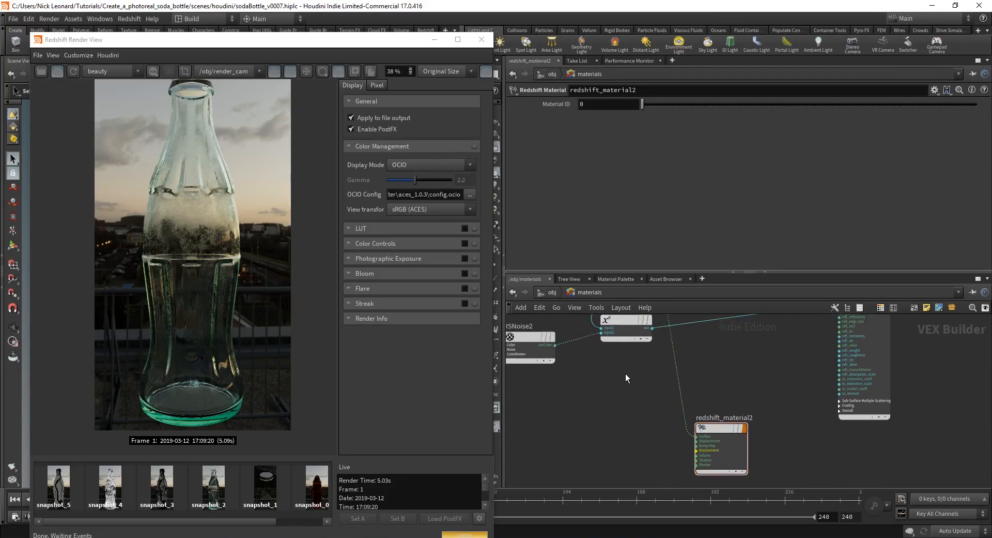
pyautogui.moveTo(648, 342); pyautogui.dragTo(653, 381, button='middle')
pyautogui.click(656, 367)
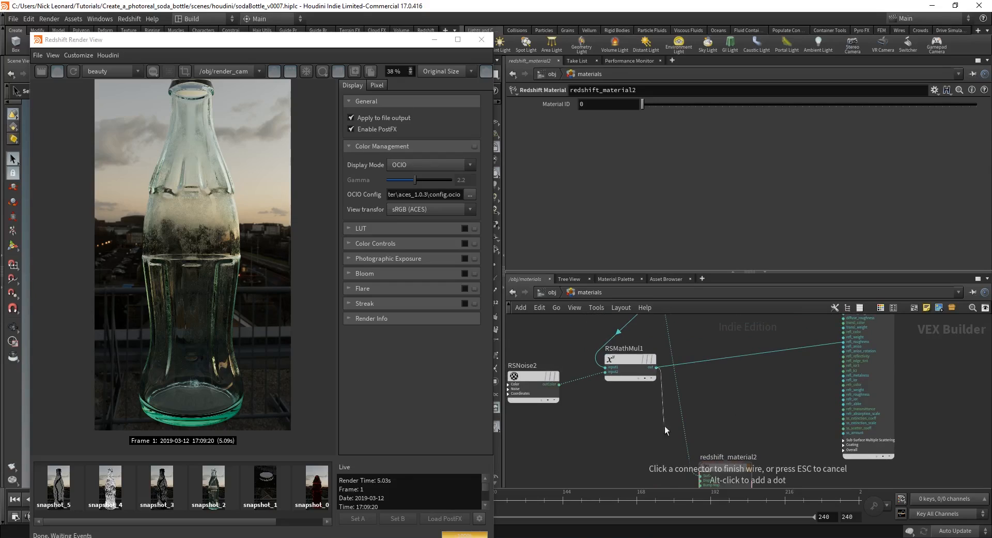
pyautogui.moveTo(668, 448); pyautogui.dragTo(653, 392, button='middle')
pyautogui.click(686, 412)
# Assign redshift_material2 to the bottle in the viewport and preview the multiplied mask in the render.
pyautogui.moveTo(414, 40); pyautogui.dragTo(439, 285)
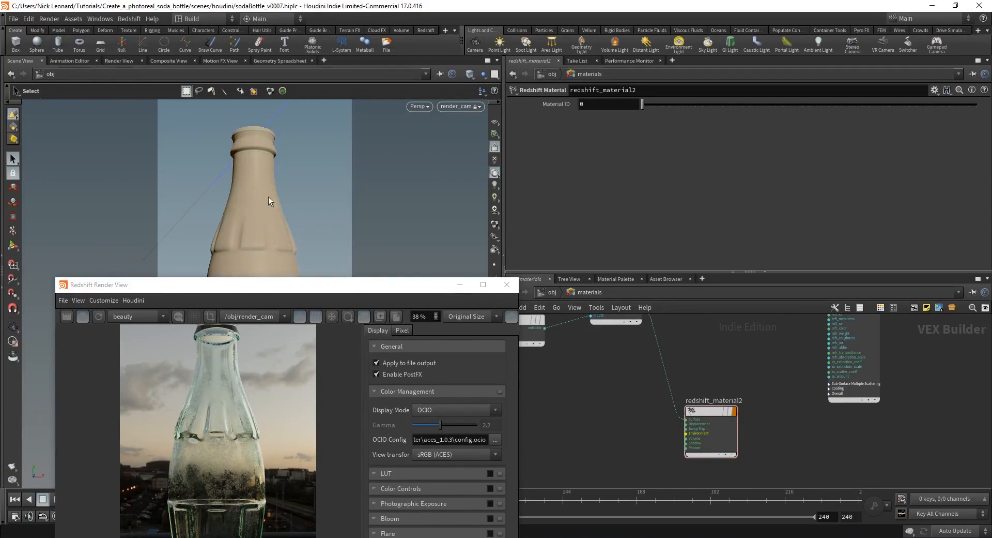
pyautogui.moveTo(350, 291); pyautogui.dragTo(370, 80)
pyautogui.scroll(-1, 187, 243)
pyautogui.moveTo(222, 241); pyautogui.dragTo(216, 251, button='middle')
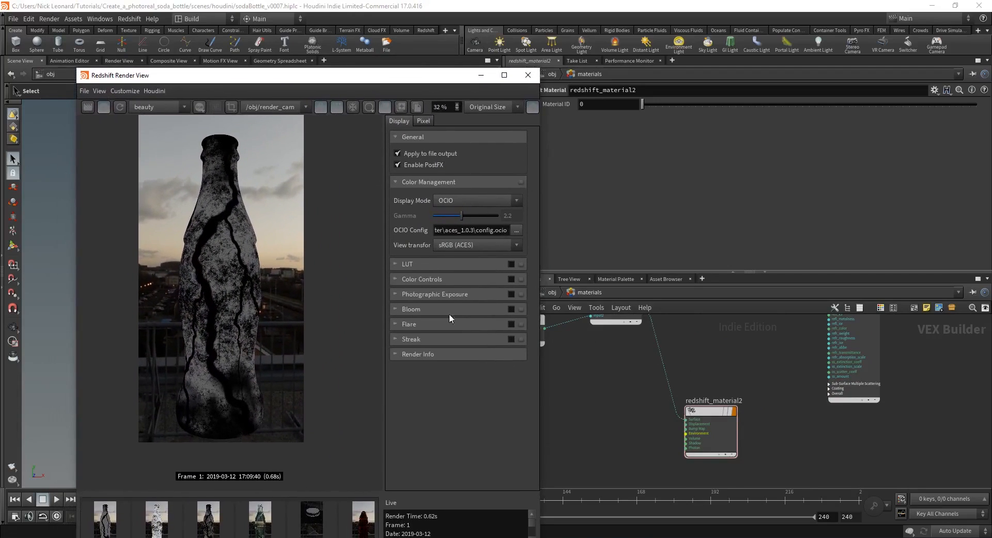
# Add an RS Color Correct node and insert it on the wire between RSMathMul1 and redshift_material2.
pyautogui.moveTo(669, 341); pyautogui.dragTo(686, 391, button='middle')
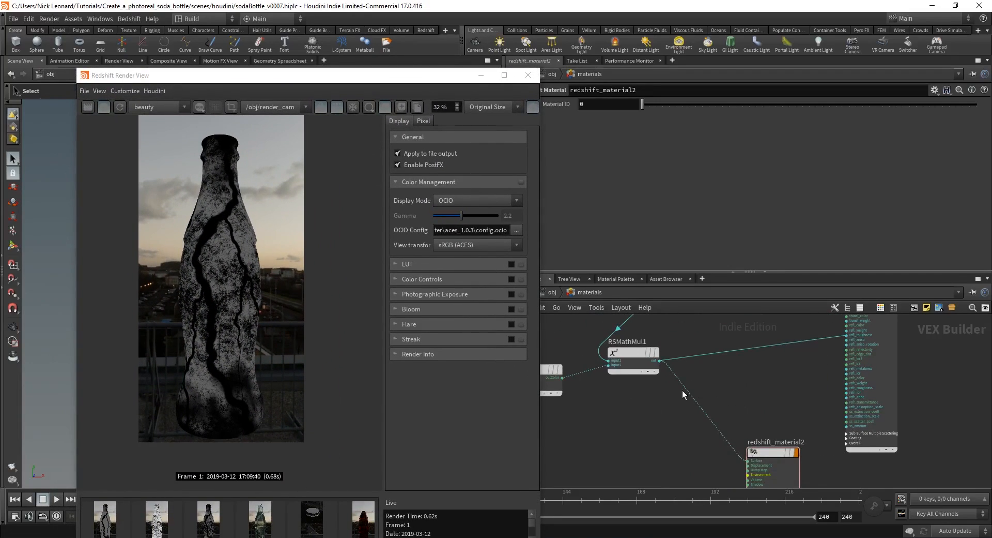
pyautogui.press('Tab')
pyautogui.write('rs color')
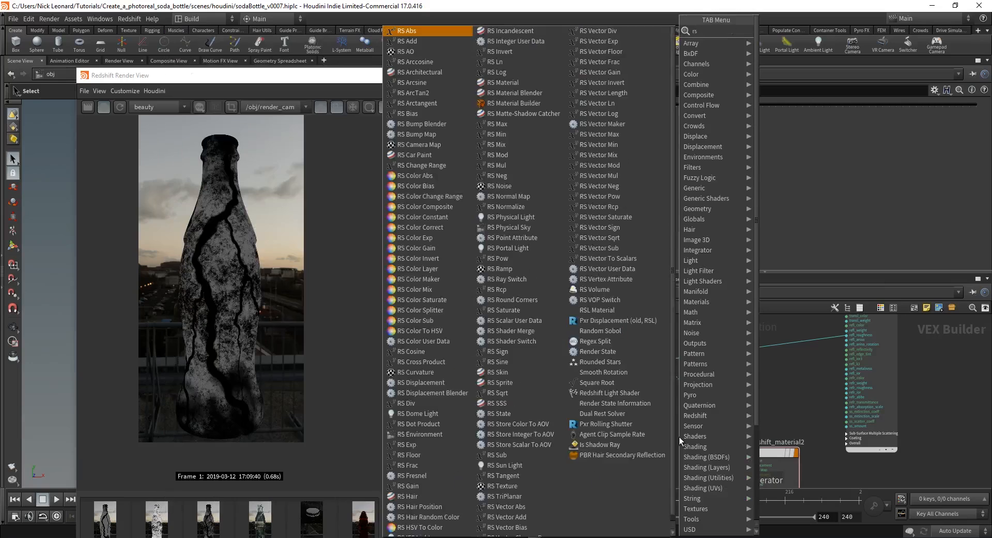
pyautogui.press('Down')
pyautogui.press('Down')
pyautogui.press('Down')
pyautogui.press('Down')
pyautogui.press('Down')
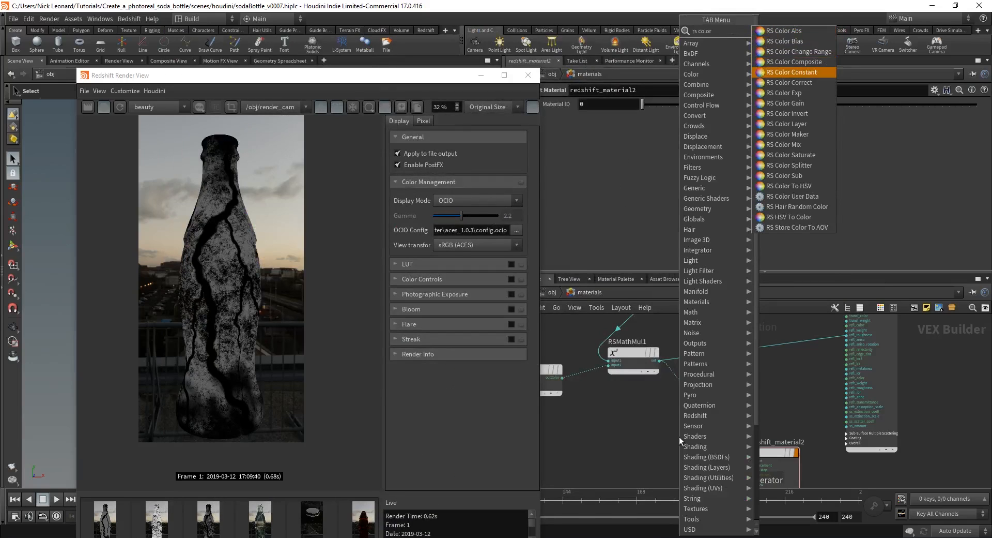
pyautogui.press('Return')
pyautogui.click(697, 408)
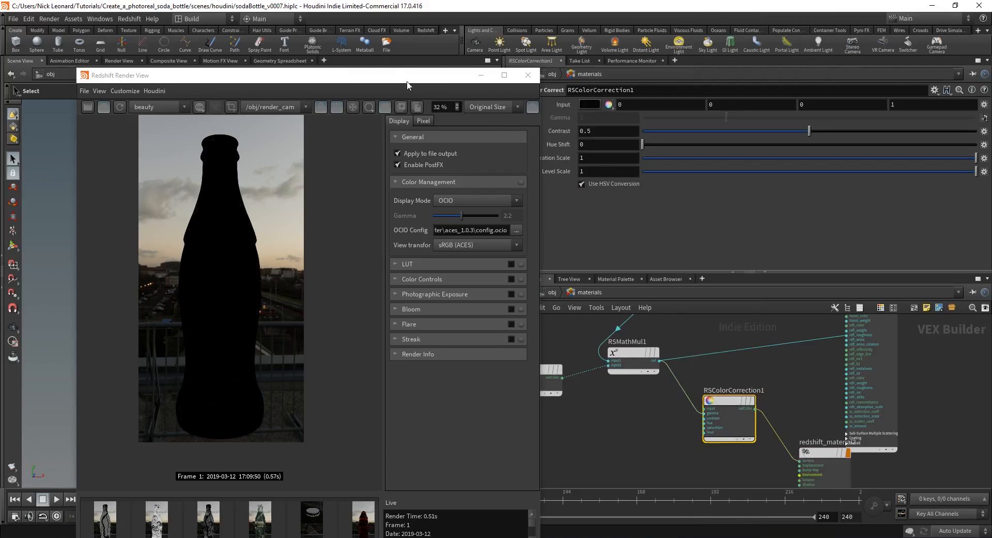
# Lower RSColorCorrection1's Contrast to 0.065.
pyautogui.moveTo(407, 82); pyautogui.dragTo(351, 73)
pyautogui.moveTo(810, 133); pyautogui.dragTo(665, 133)
# Move the RSMathMul1 connection on RSColorCorrection1 from the gamma input to the input connector.
pyautogui.scroll(5, 654, 391)
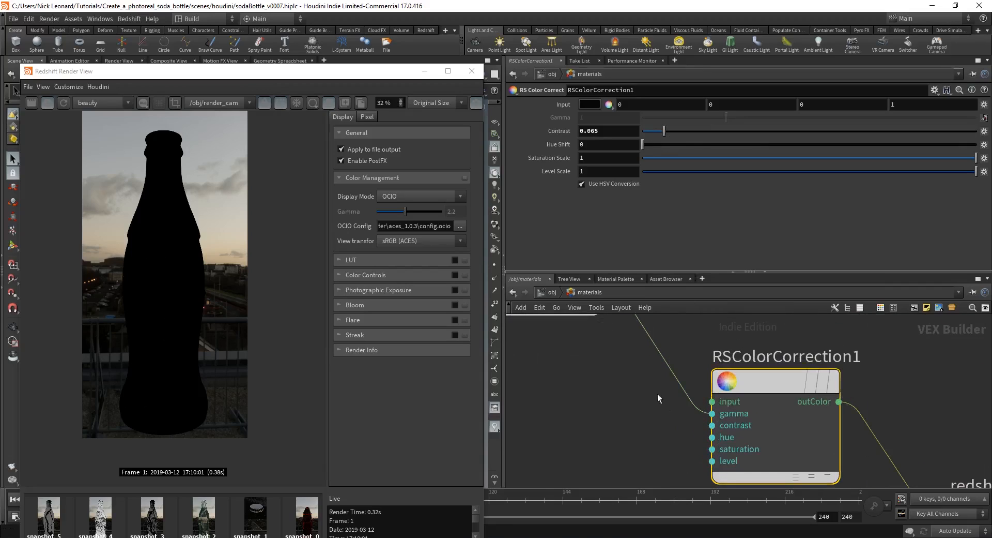
pyautogui.moveTo(634, 389); pyautogui.dragTo(653, 474, button='middle')
pyautogui.moveTo(681, 427); pyautogui.dragTo(702, 428, button='middle')
pyautogui.scroll(-3, 702, 427)
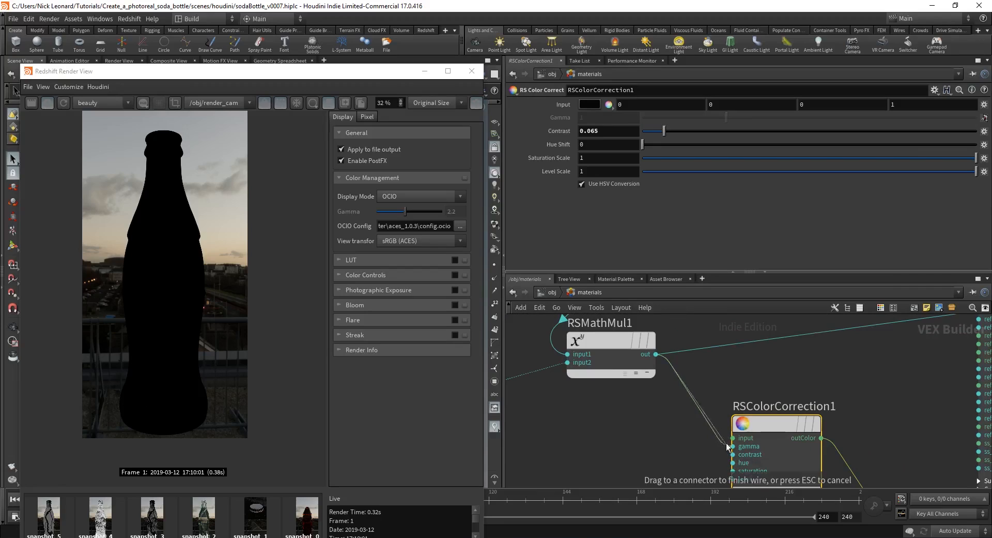
pyautogui.moveTo(726, 445); pyautogui.dragTo(732, 438)
pyautogui.moveTo(868, 406); pyautogui.dragTo(777, 383, button='middle')
pyautogui.moveTo(799, 424); pyautogui.dragTo(751, 373, button='middle')
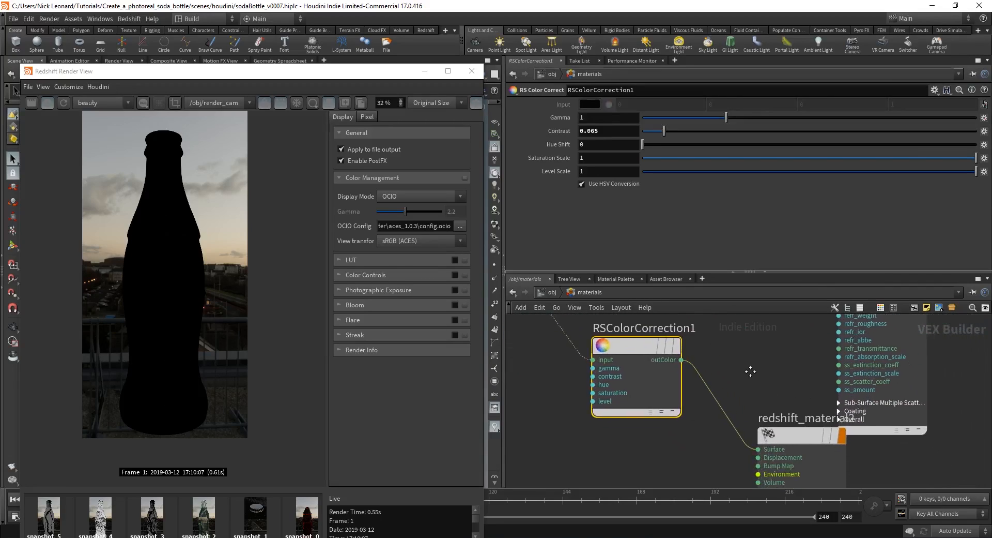
pyautogui.scroll(-1, 752, 372)
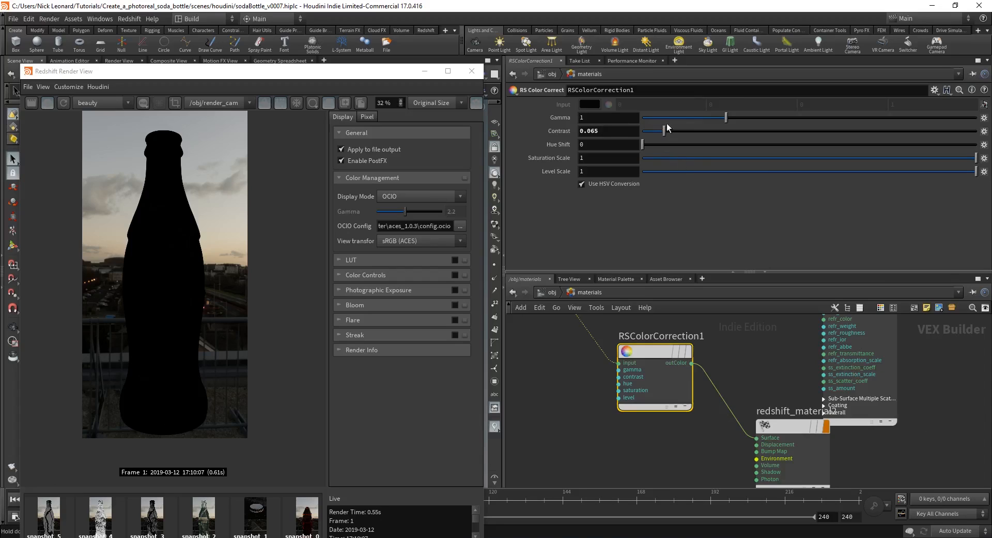
# Set RSColorCorrection1's Contrast to 0.347 and restart the interactive render.
pyautogui.moveTo(665, 131); pyautogui.dragTo(758, 131)
pyautogui.click(50, 105)
pyautogui.click(50, 105)
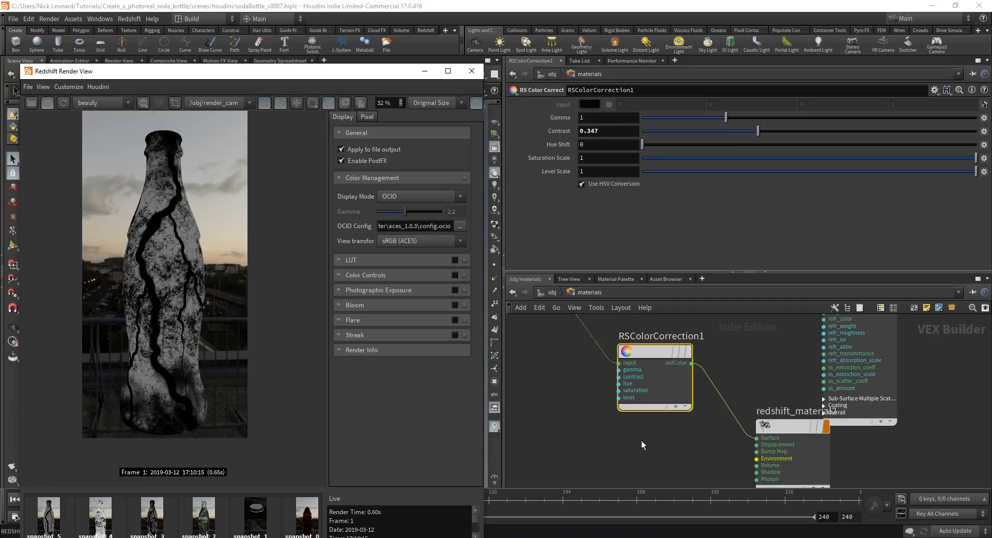
# Set RSColorCorrection1's Contrast to .5 for comparison on the bottle.
pyautogui.scroll(-2, 634, 433)
pyautogui.scroll(1, 649, 376)
pyautogui.click(646, 380)
pyautogui.moveTo(604, 130); pyautogui.dragTo(569, 126)
pyautogui.write('.5')
pyautogui.press('Return')
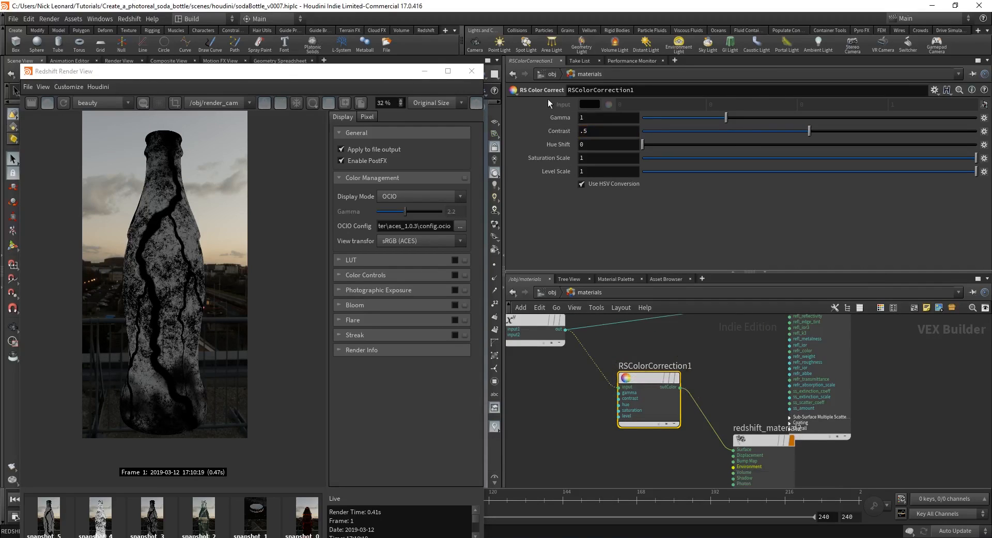
# Lower RSColorCorrection1's Contrast to 0.18.
pyautogui.moveTo(809, 136); pyautogui.dragTo(704, 134)
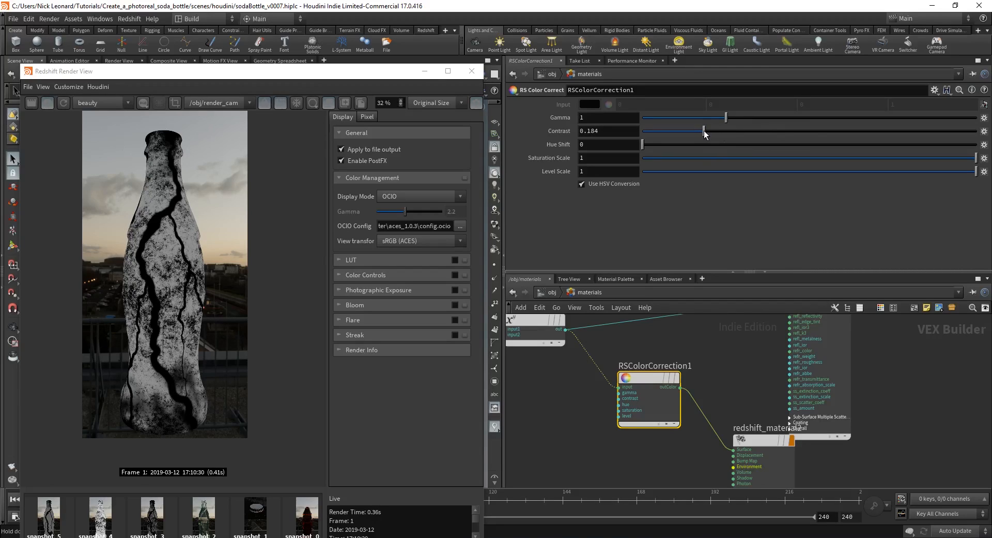
pyautogui.click(609, 131)
pyautogui.press('BackSpace')
pyautogui.press('Return')
# Connect RSColorCorrection1's outColor to the refl_roughness input of glass_bottle, replacing the RSMathMul1 connection.
pyautogui.moveTo(708, 405); pyautogui.dragTo(662, 451, button='middle')
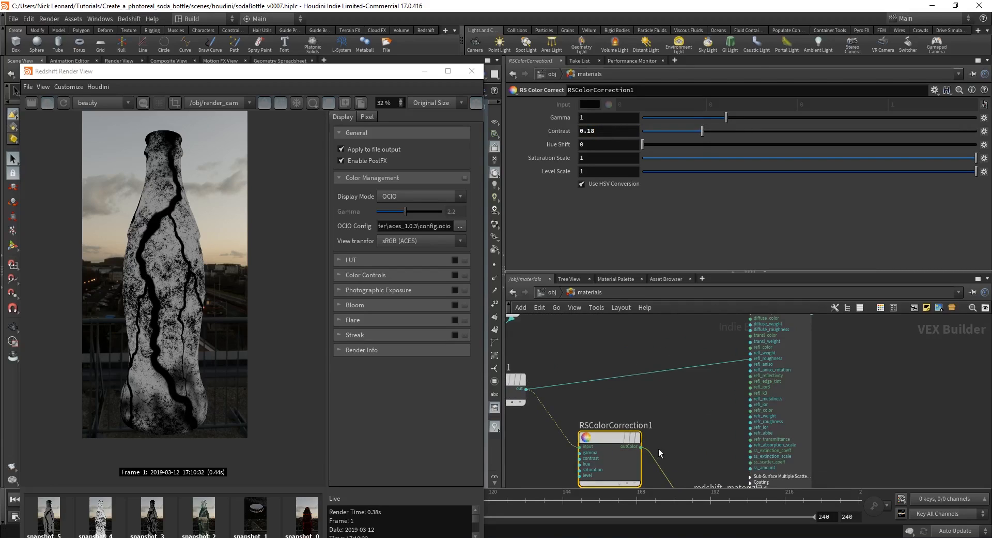
pyautogui.click(640, 448)
pyautogui.click(749, 360)
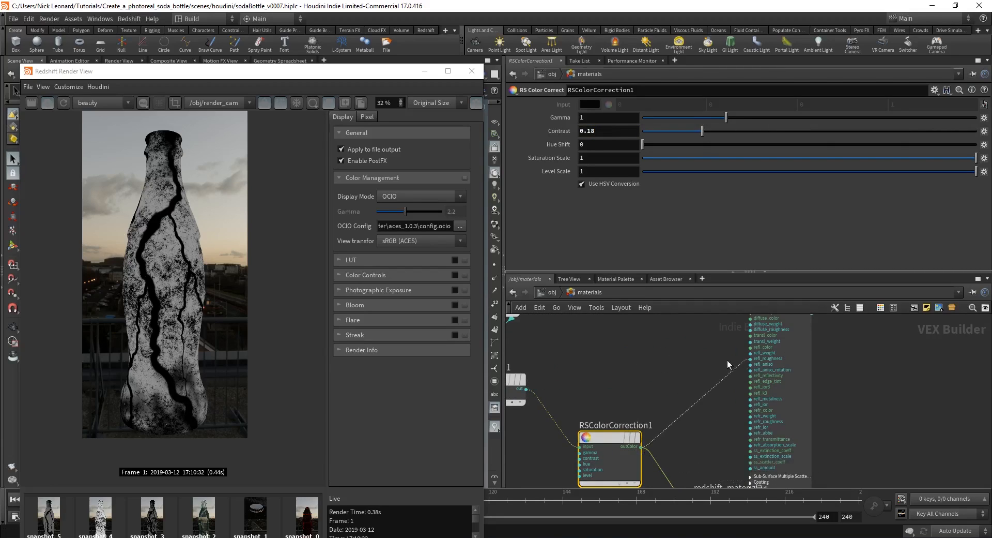
# Assign the glass_bottle material to the bottle in the viewport and inspect the color-corrected roughness in the render.
pyautogui.moveTo(729, 363); pyautogui.dragTo(717, 437, button='middle')
pyautogui.moveTo(445, 71); pyautogui.dragTo(424, 259)
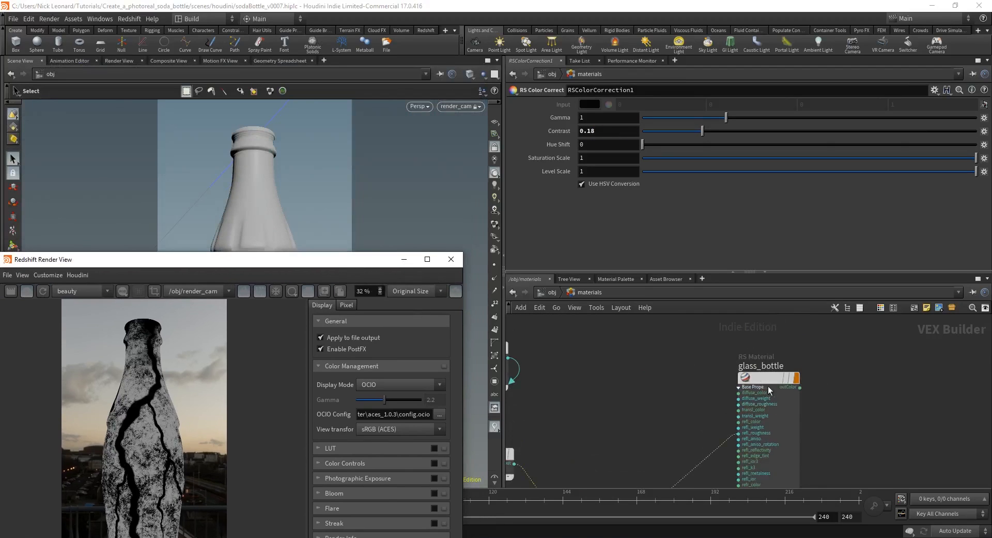
pyautogui.moveTo(310, 259); pyautogui.dragTo(356, 40)
pyautogui.scroll(2, 227, 197)
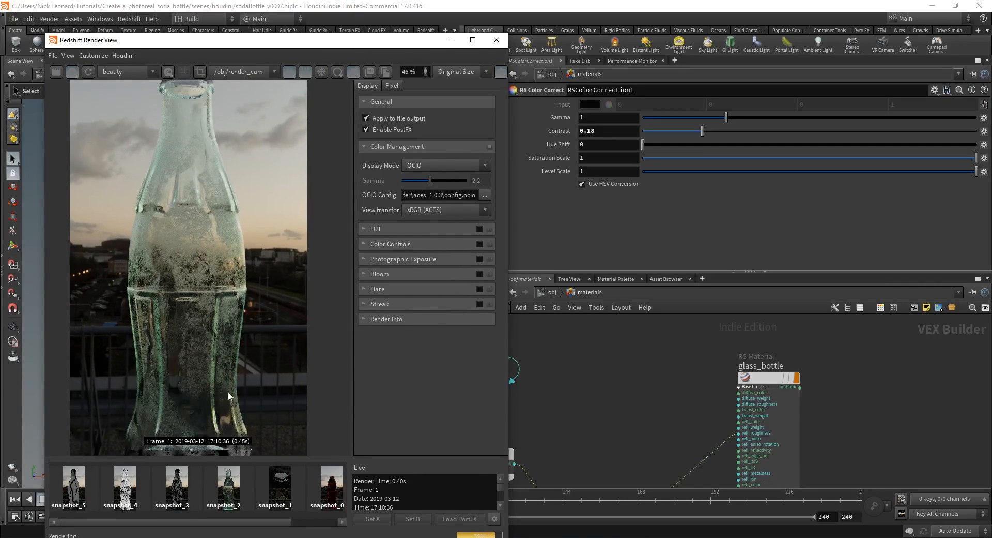
pyautogui.scroll(1, 173, 340)
pyautogui.scroll(1, 193, 213)
pyautogui.moveTo(221, 256); pyautogui.dragTo(222, 337, button='middle')
pyautogui.scroll(-2, 222, 337)
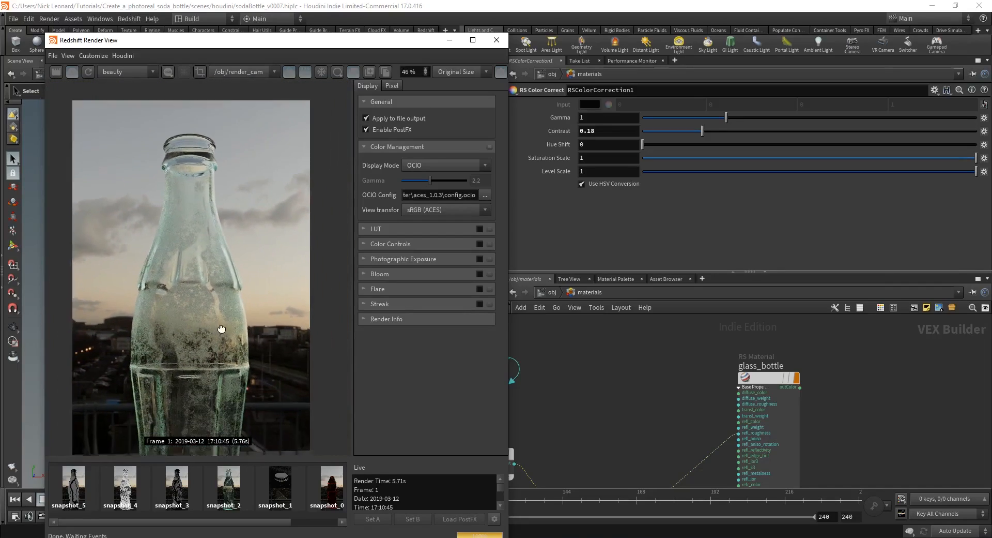
pyautogui.scroll(-1, 222, 337)
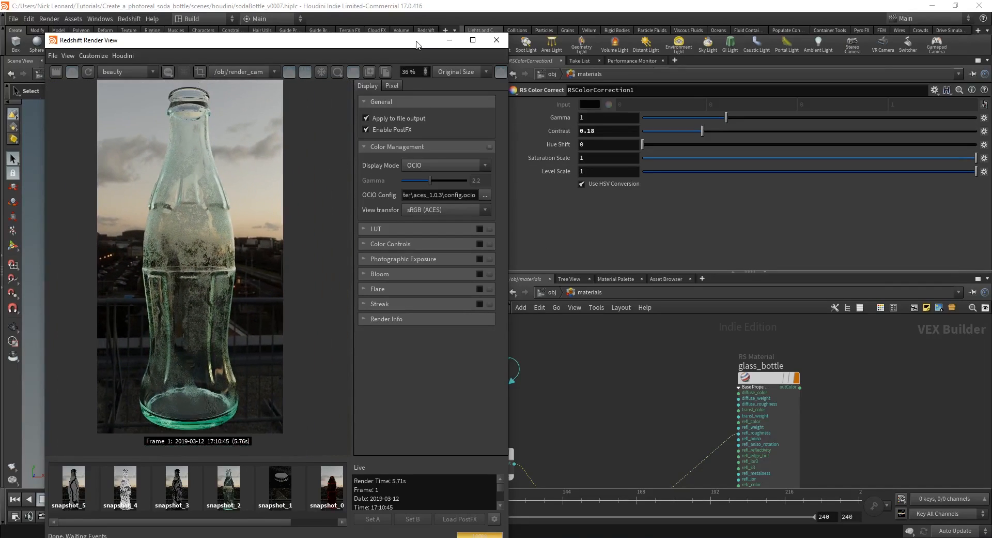